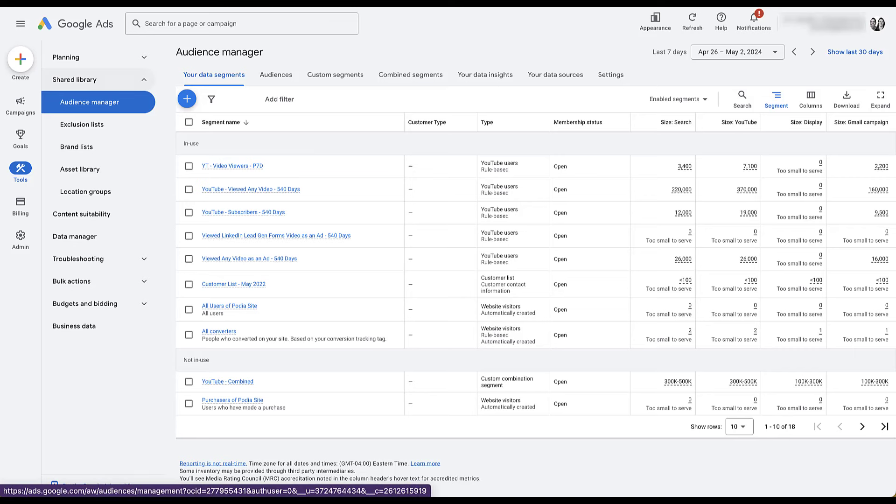
# Step: Start a new website visitors segment under the Audience manager's data segments
pyautogui.click(75, 79)
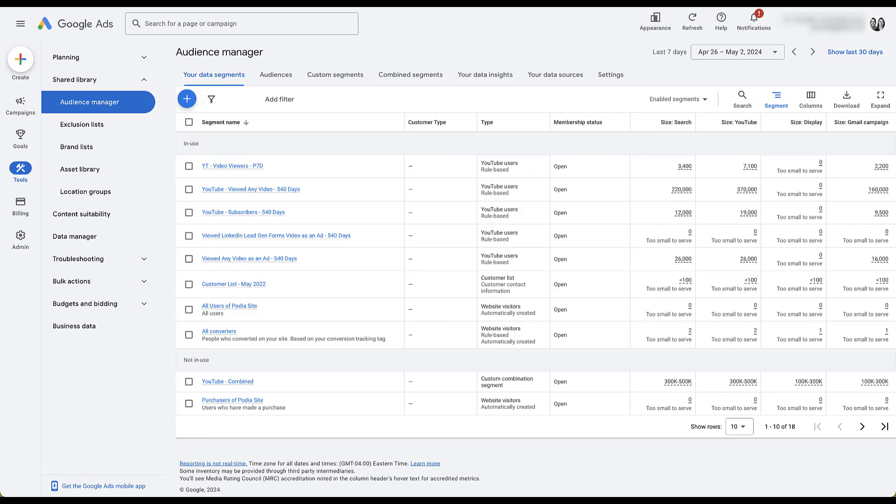
pyautogui.click(186, 99)
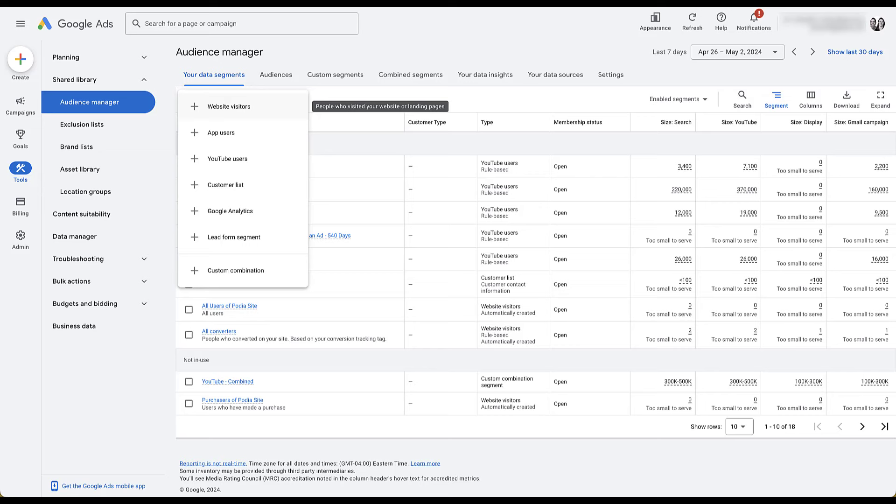
pyautogui.click(229, 106)
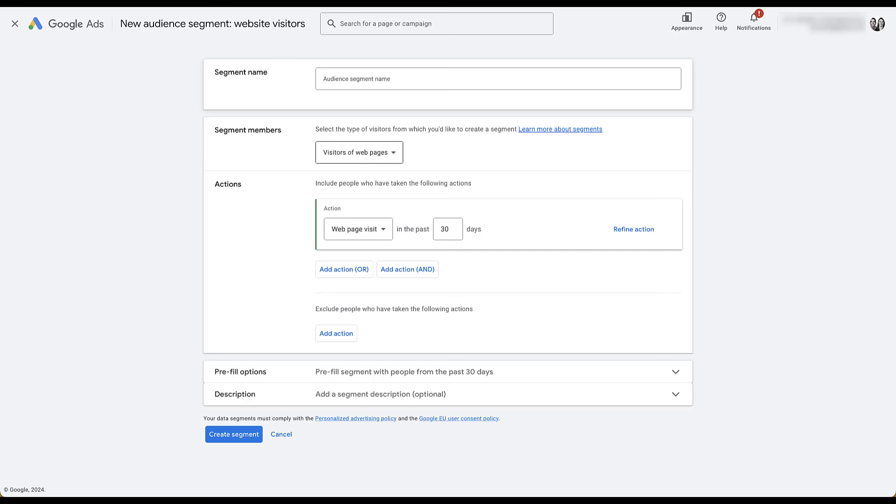
# Step: Set the segment members to visitors of a page with specific tags and select the Book Us to Speak, Placeholder and Purchase tags
pyautogui.press('Return')
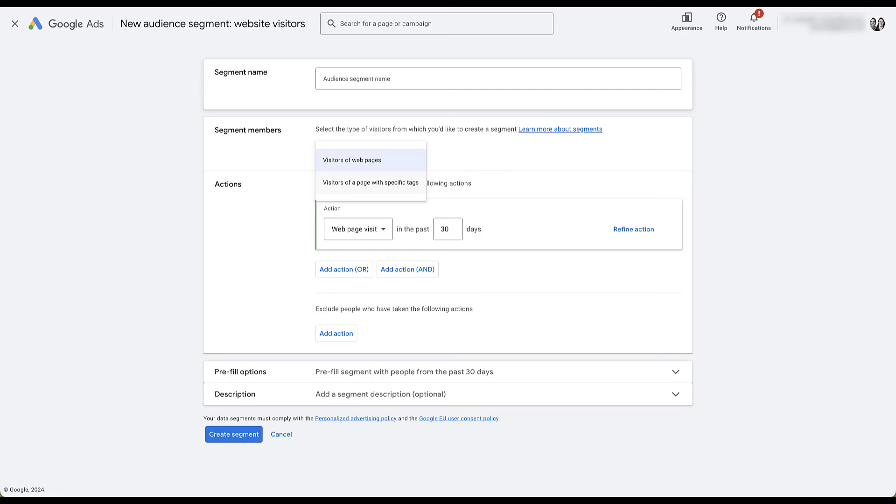
pyautogui.press('Return')
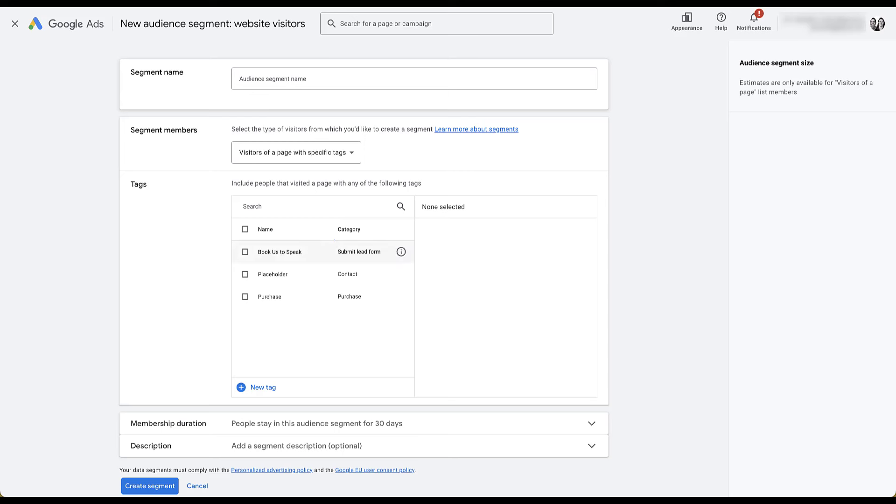
pyautogui.click(245, 252)
pyautogui.click(245, 274)
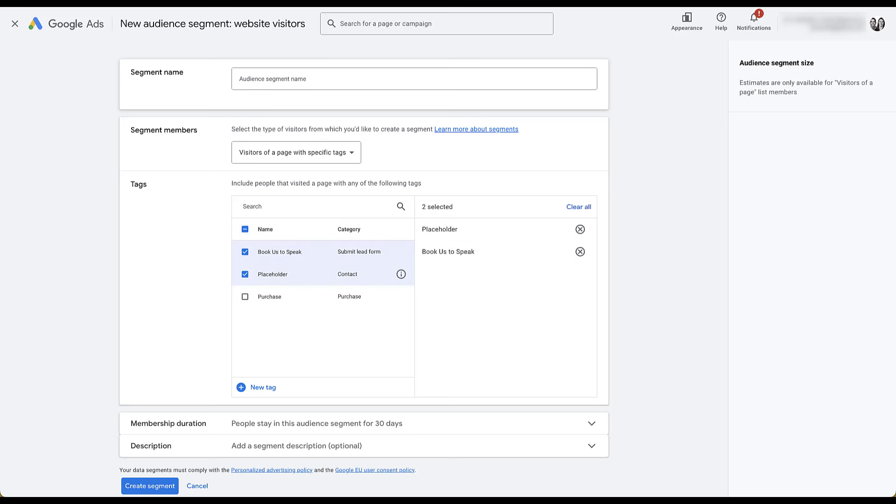
pyautogui.click(245, 297)
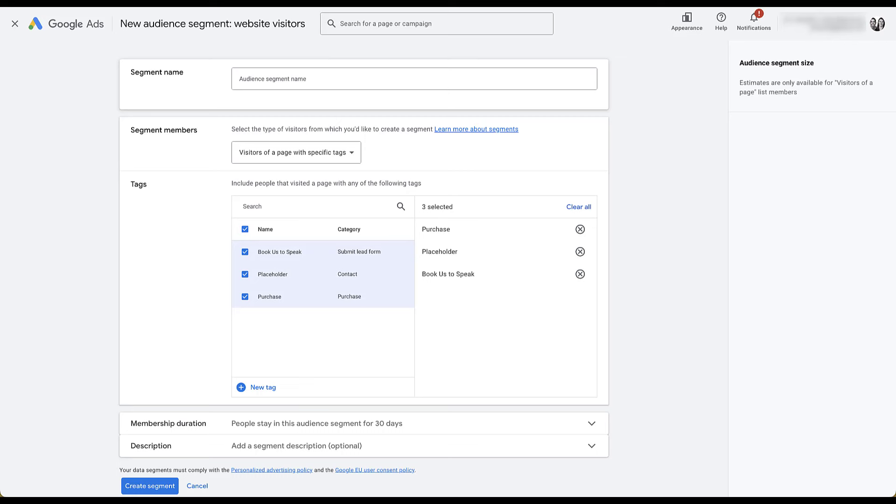
# Step: Look at the new remarketing tag form without saving a tag, and return the segment members to Visitors of web pages
pyautogui.click(261, 387)
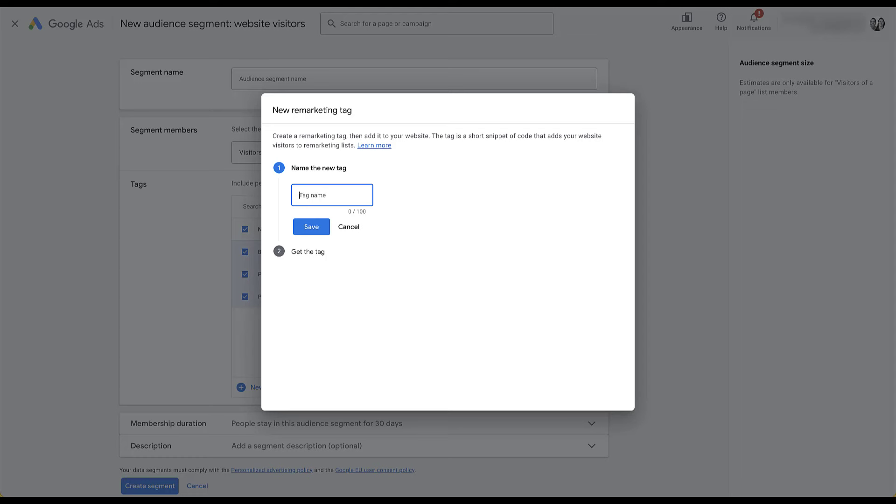
pyautogui.click(348, 227)
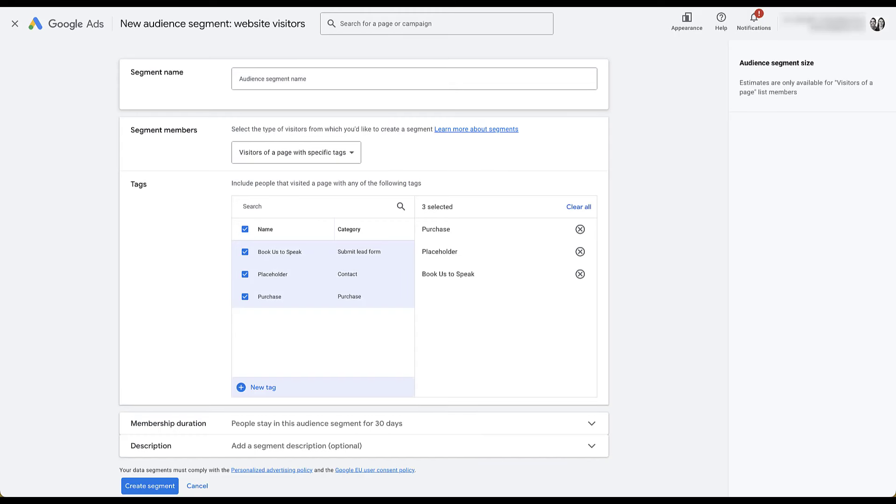
pyautogui.click(296, 152)
pyautogui.click(262, 158)
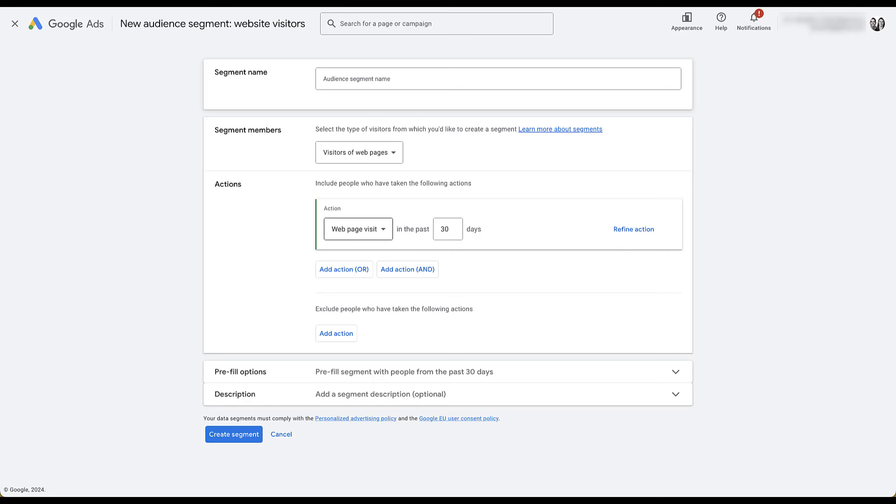
# Step: Keep Web page visit as the included action and refine it with a URL parameter
pyautogui.click(358, 229)
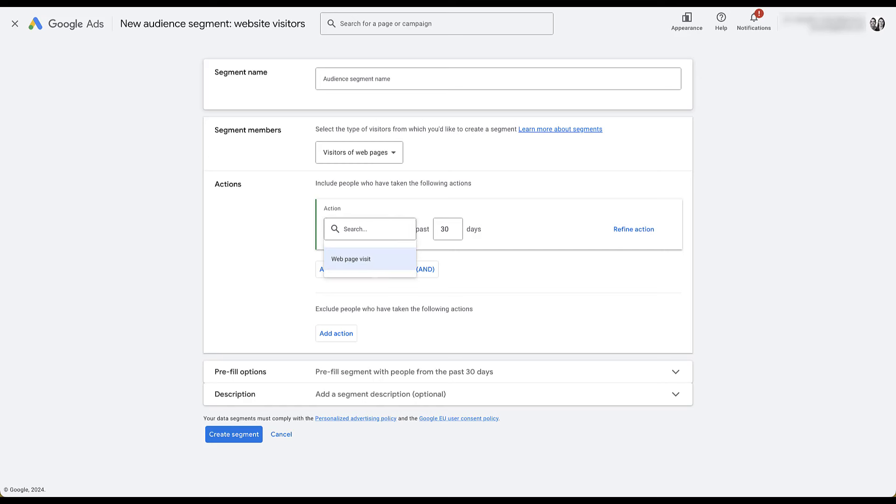
pyautogui.press('Return')
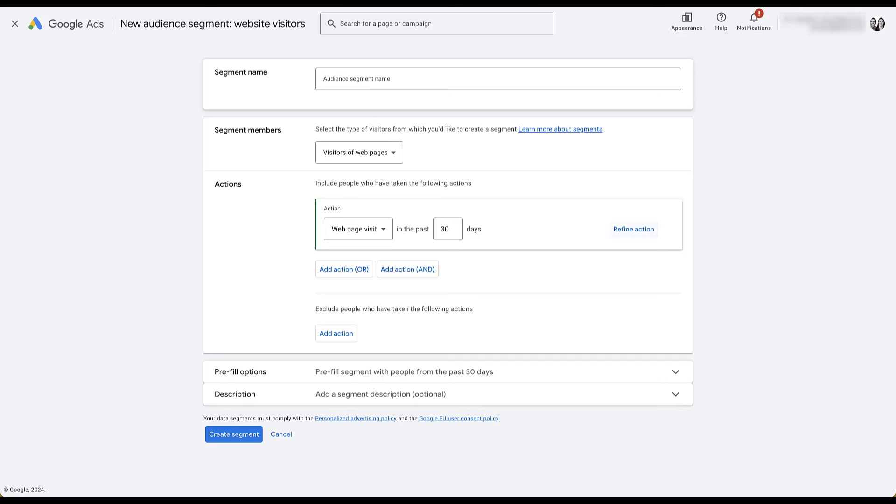
pyautogui.press('Tab')
pyautogui.press('Return')
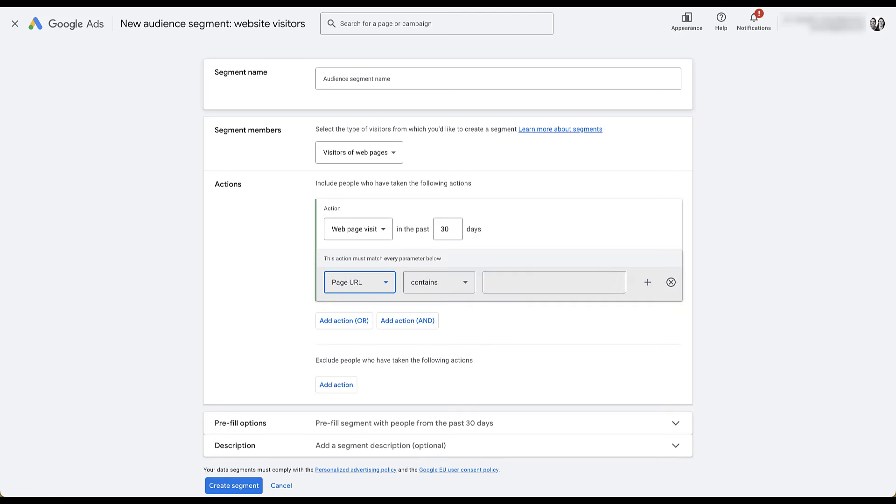
# Step: Define the included action's parameter as Page URL contains "/thank-you"
pyautogui.press('Return')
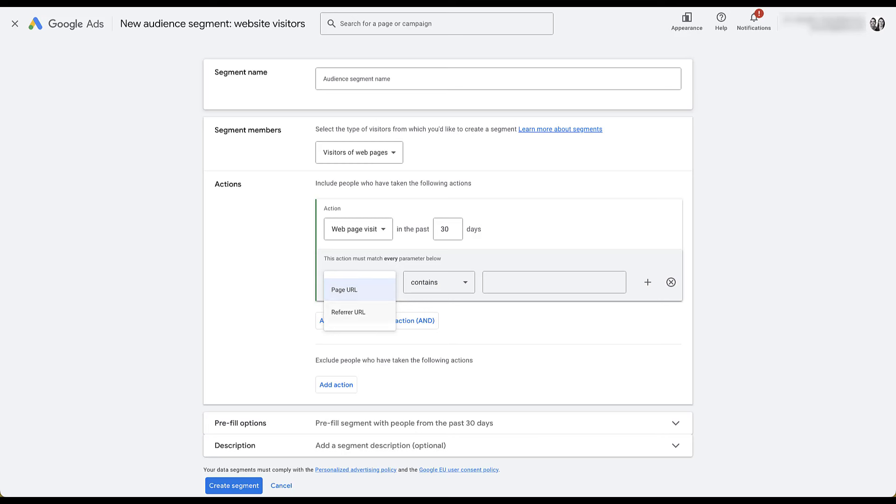
pyautogui.press('Return')
pyautogui.press('Tab')
pyautogui.press('Return')
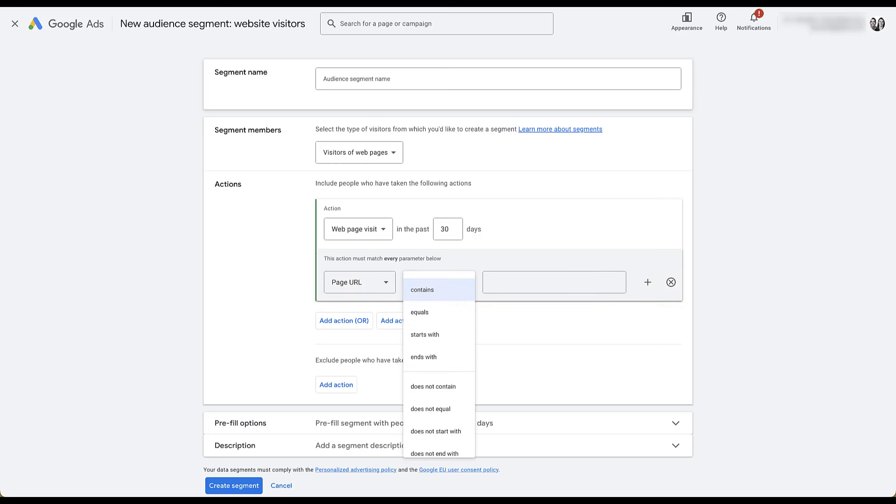
pyautogui.press('Down')
pyautogui.press('Down')
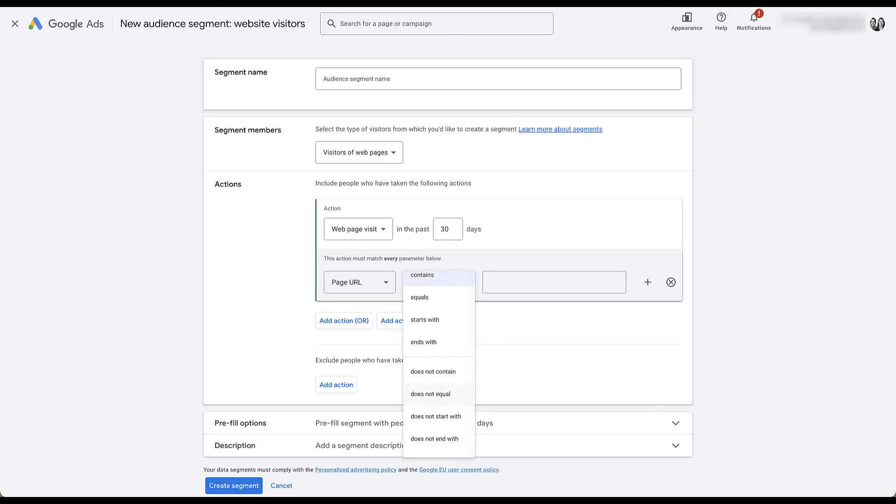
pyautogui.press('Escape')
pyautogui.press('Tab')
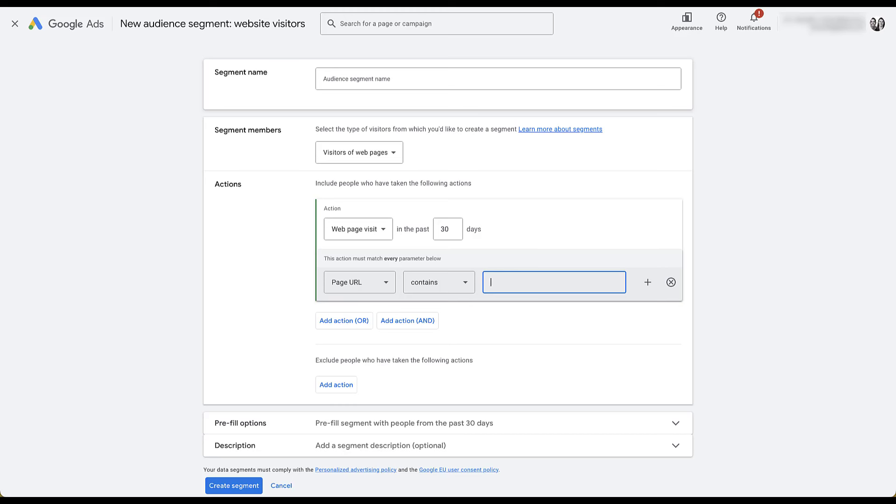
pyautogui.write('/thank-you')
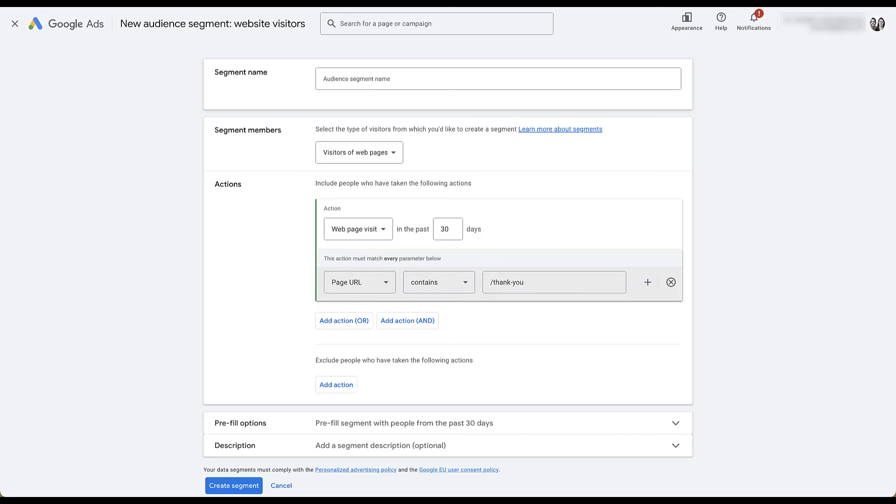
# Step: Try a second Page URL parameter within the /thank-you action and remove it again
pyautogui.click(648, 282)
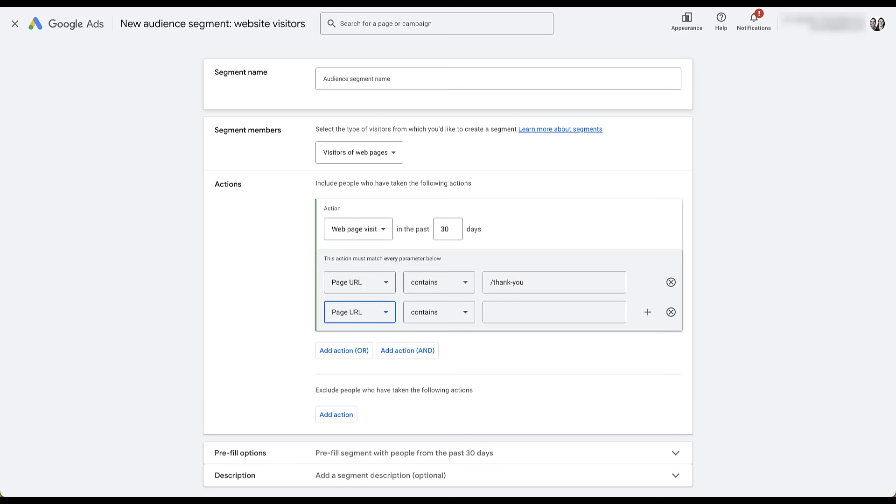
pyautogui.press('Return')
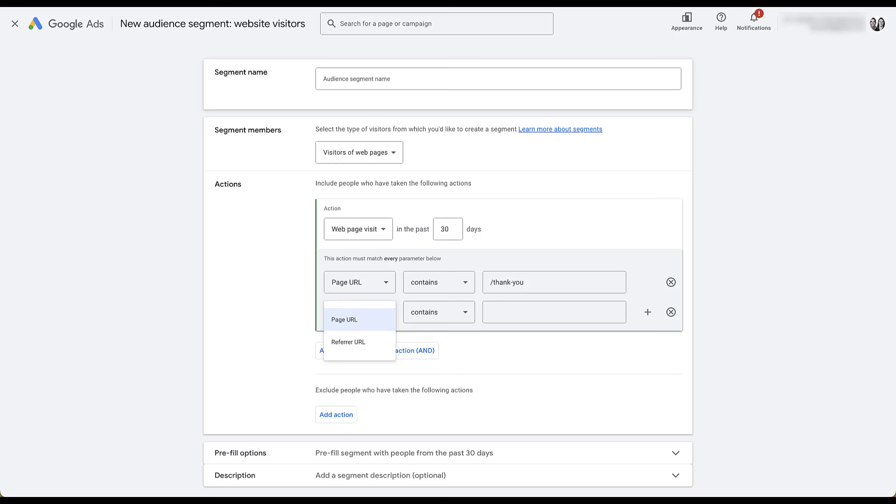
pyautogui.press('Return')
pyautogui.press('Tab')
pyautogui.press('Return')
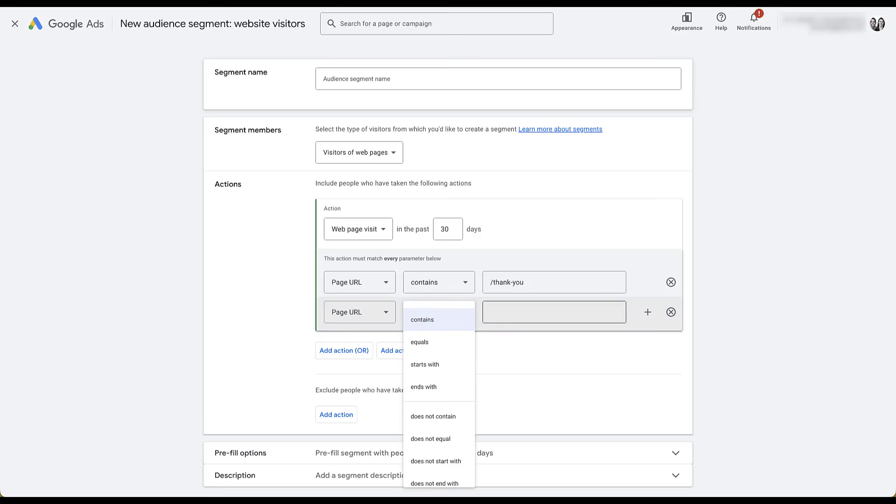
pyautogui.click(487, 310)
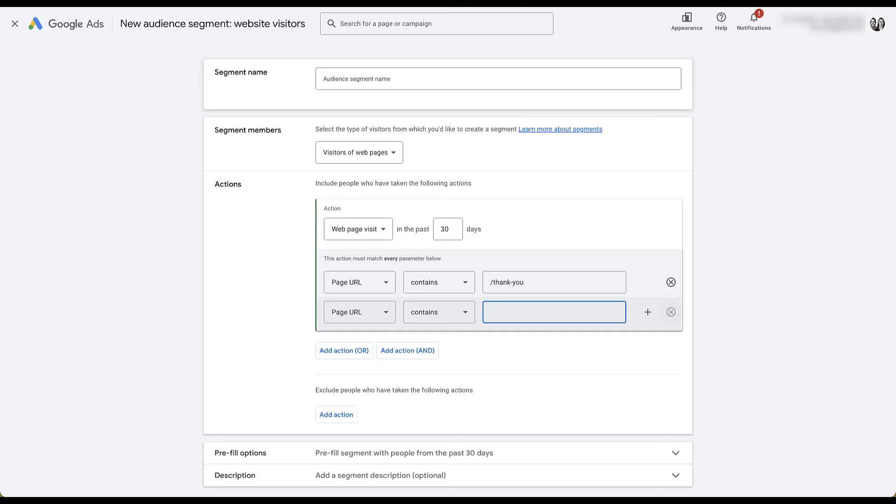
pyautogui.click(670, 312)
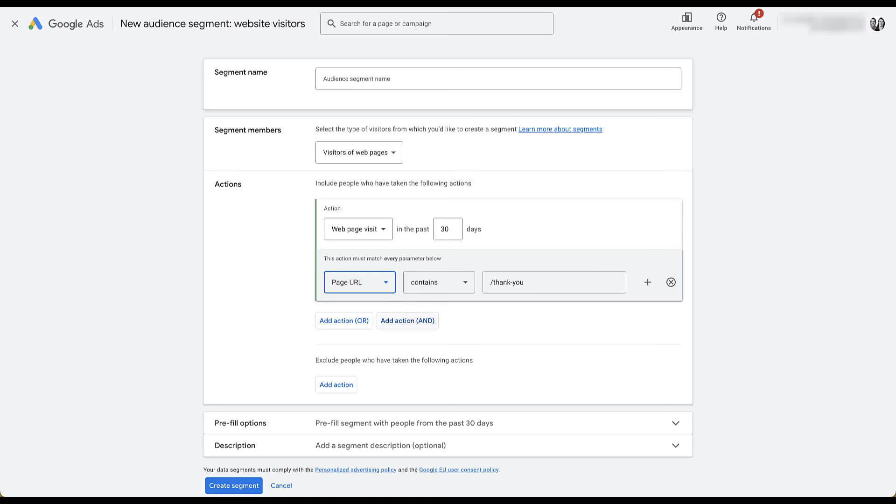
# Step: Add a second Web page visit action with an AND condition, refined by a Page URL contains parameter
pyautogui.click(407, 320)
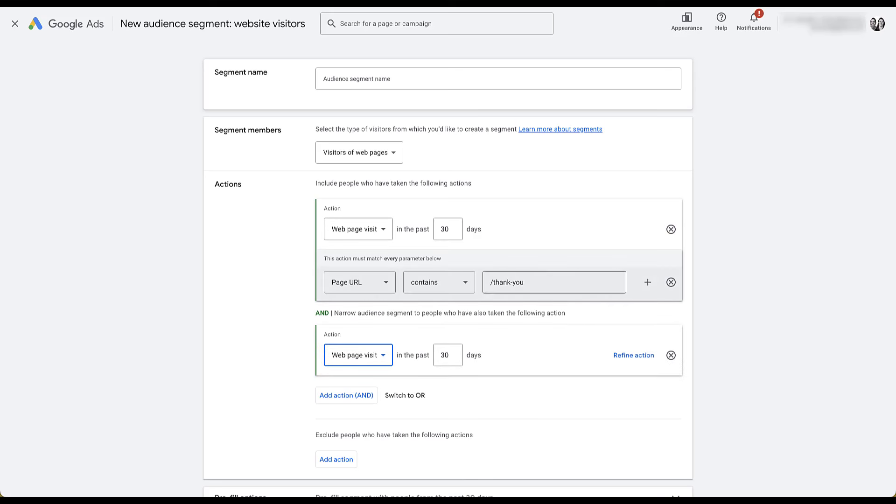
pyautogui.press('Return')
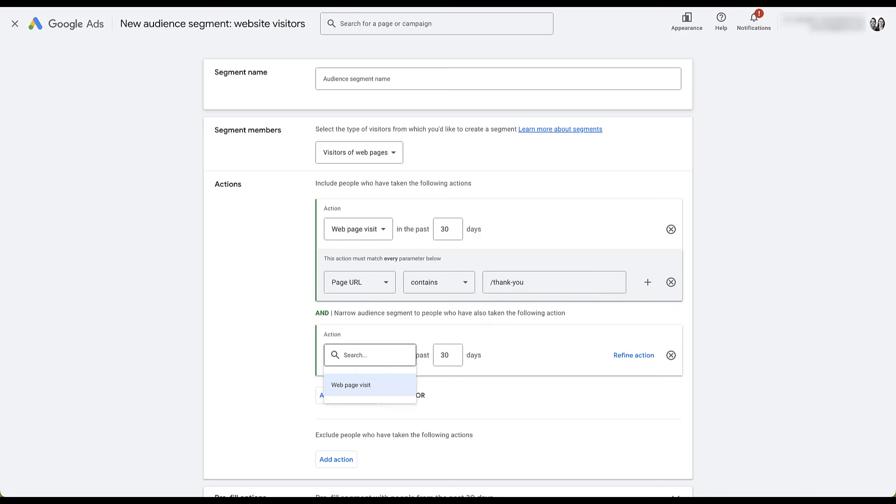
pyautogui.press('Return')
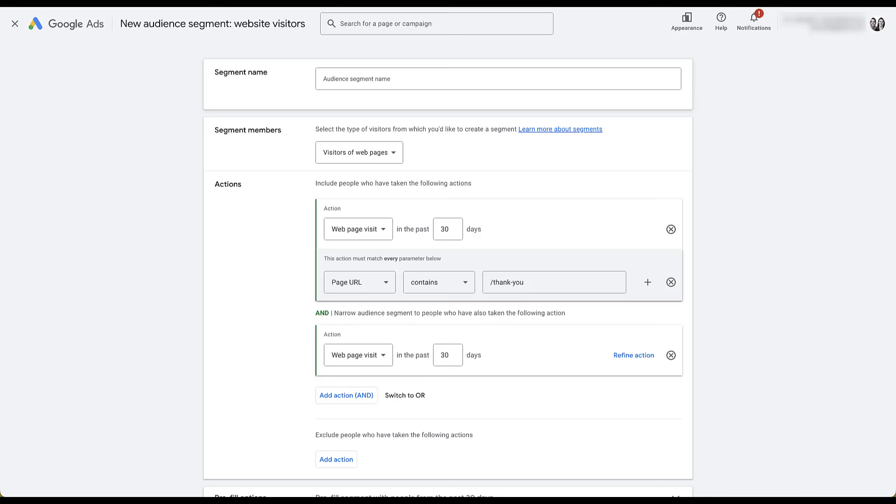
pyautogui.press('Return')
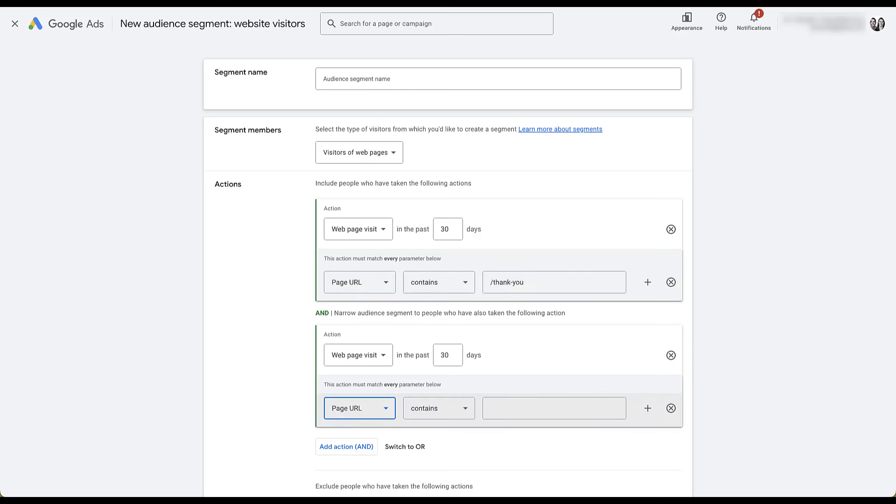
pyautogui.click(438, 408)
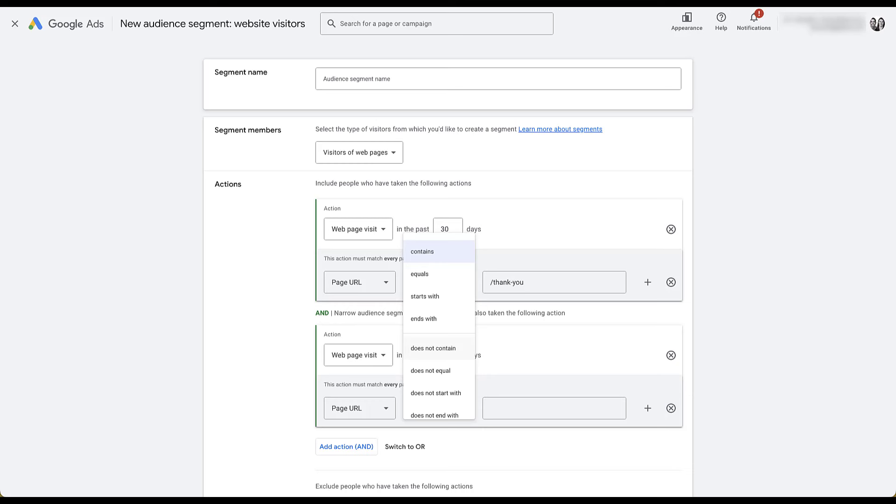
pyautogui.press('Return')
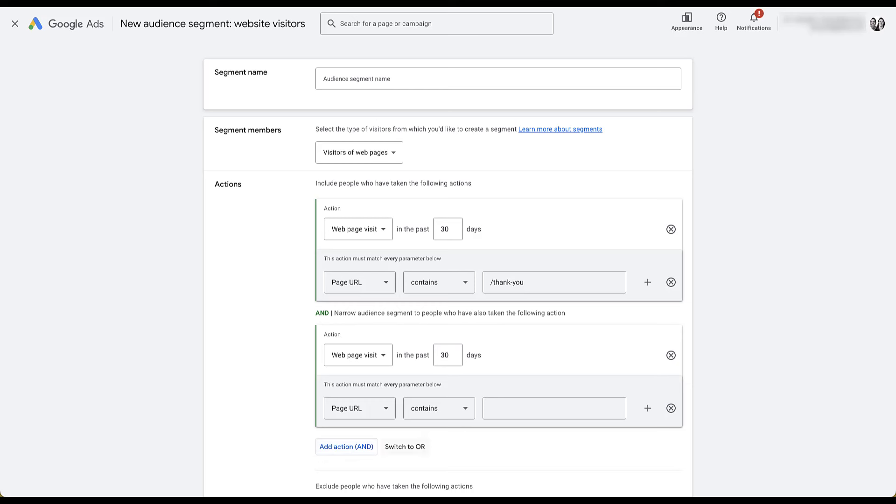
# Step: Switch the condition between the two actions to OR and set the second action's Page URL value to "/webinar"
pyautogui.click(404, 447)
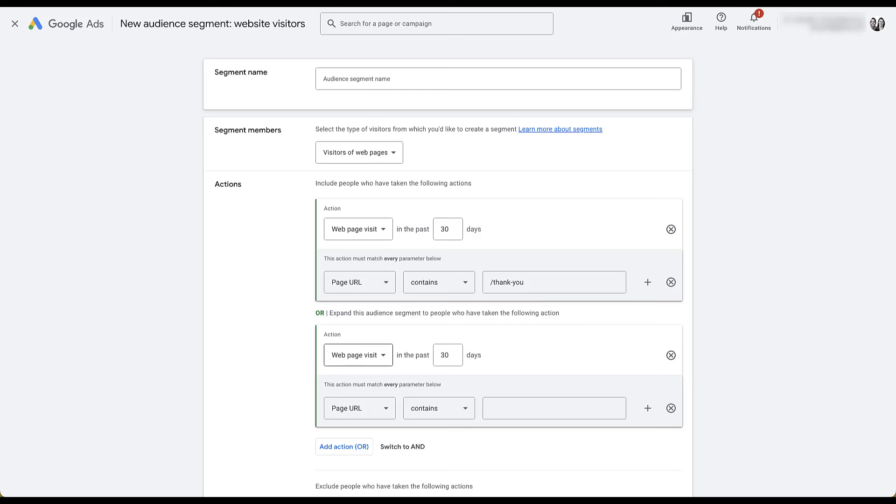
pyautogui.click(447, 355)
pyautogui.click(554, 408)
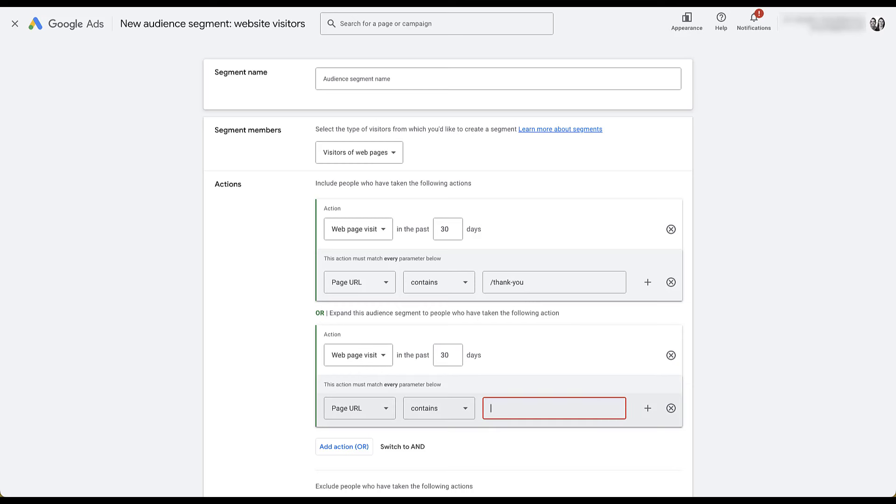
pyautogui.write('/webinar')
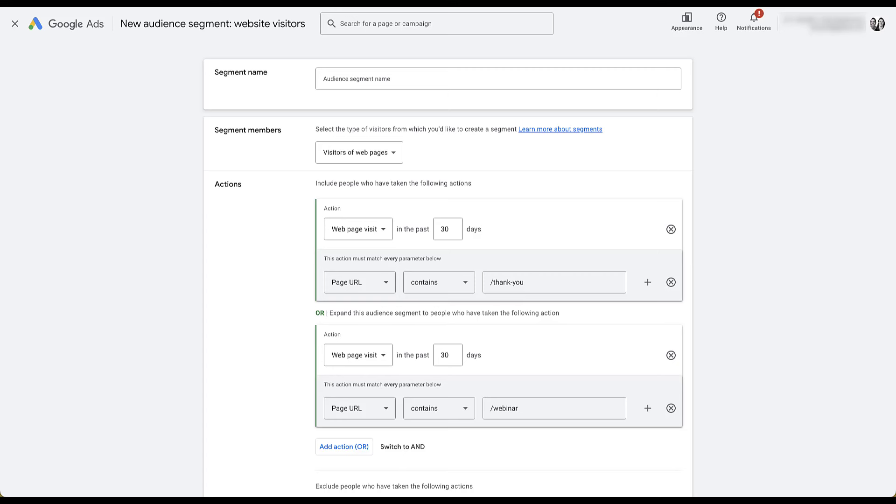
# Step: Add an excluded Web page visit action, refine it with a Page URL contains parameter, and expand the segment's pre-fill options
pyautogui.scroll(-3, 448, 268)
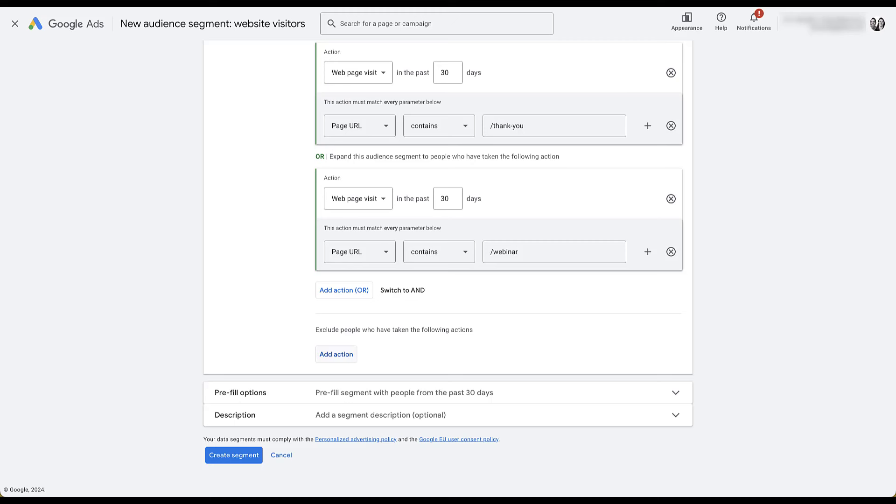
pyautogui.click(336, 354)
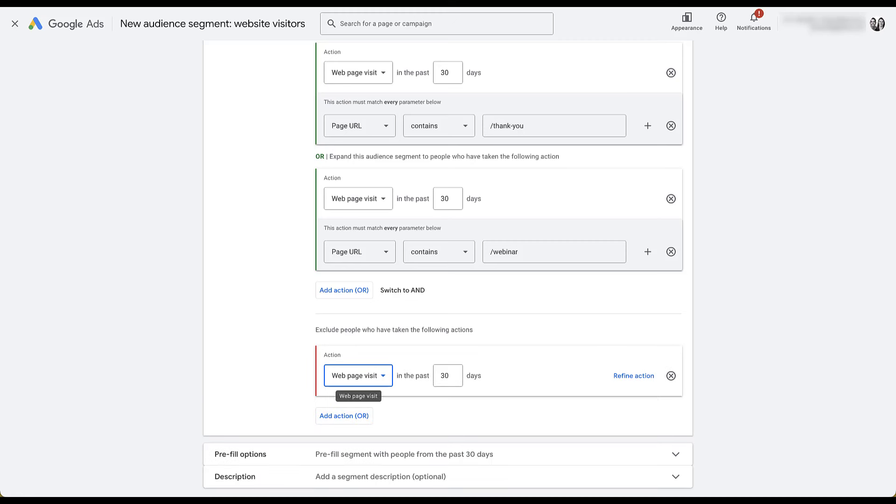
pyautogui.press('Tab')
pyautogui.press('Tab')
pyautogui.press('Return')
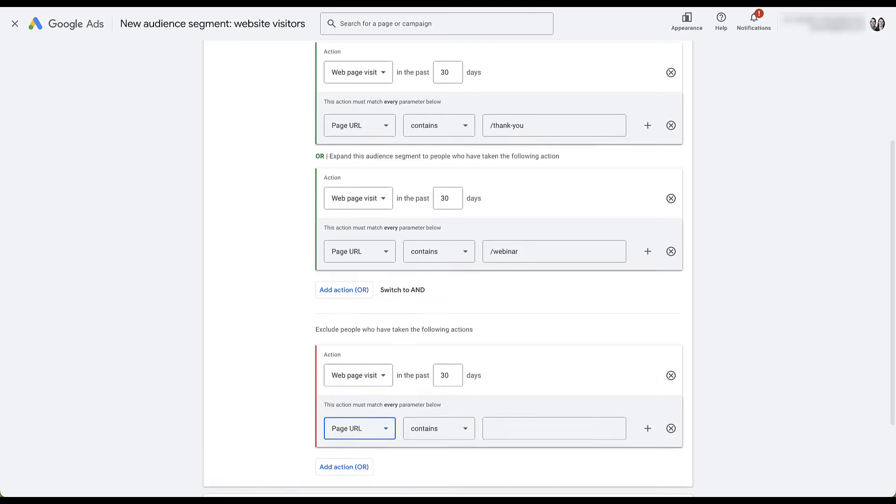
pyautogui.scroll(-3, 448, 252)
pyautogui.press('Return')
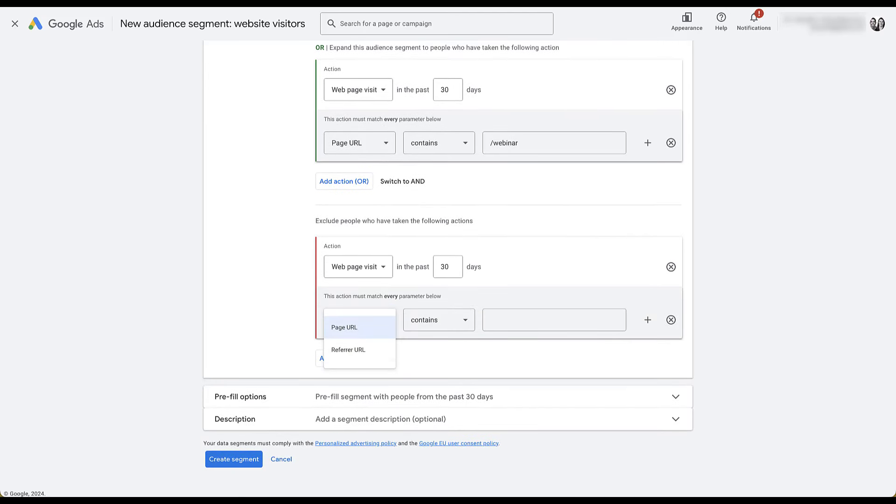
pyautogui.press('Return')
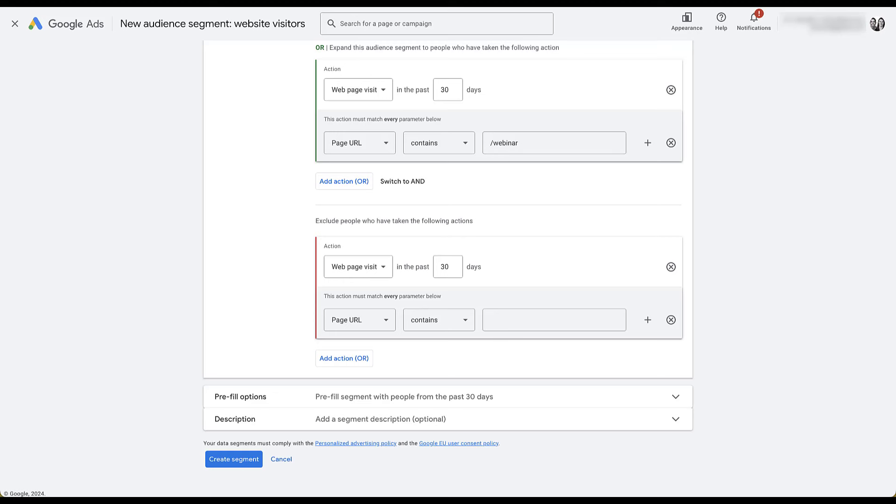
pyautogui.click(675, 396)
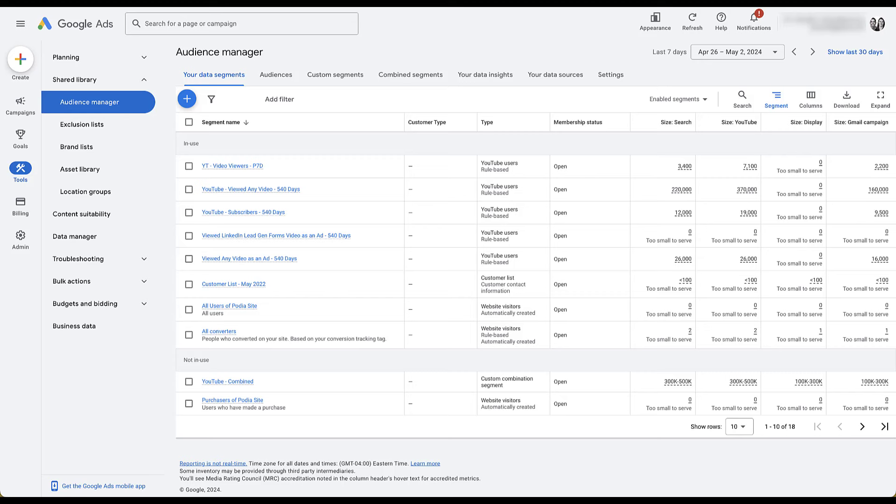
# Step: Start a new app users segment and open its app selection
pyautogui.click(187, 99)
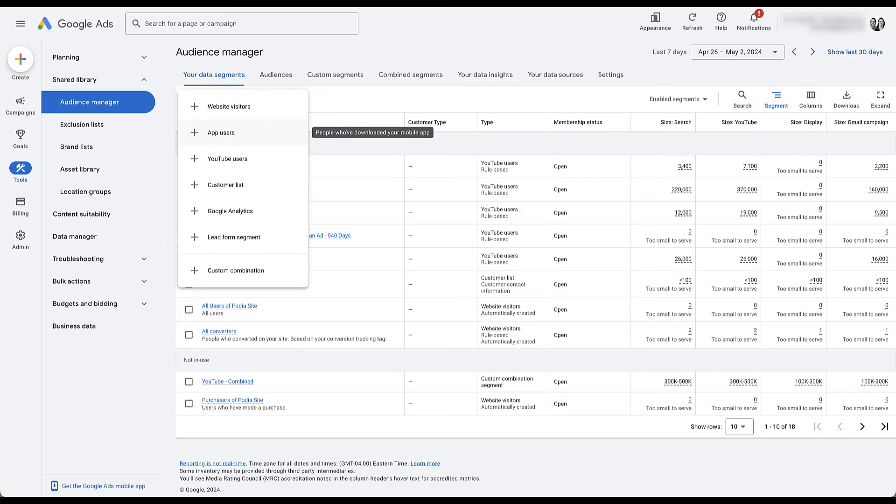
pyautogui.click(221, 132)
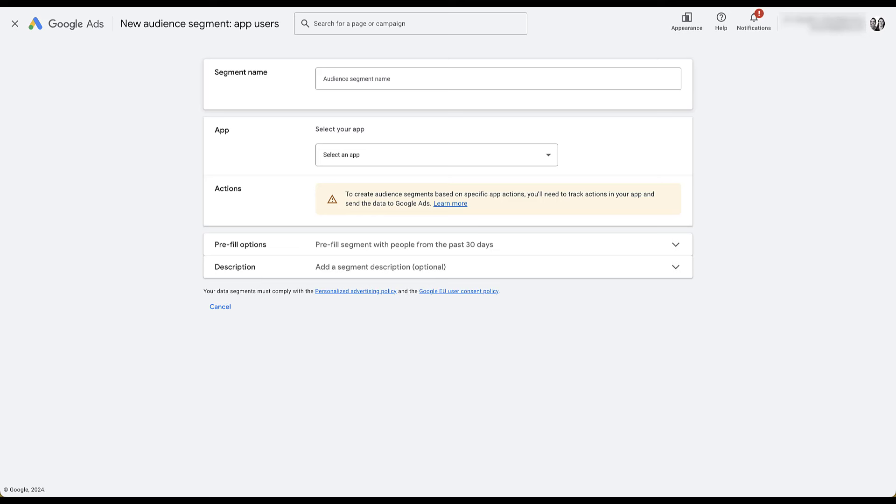
pyautogui.click(355, 156)
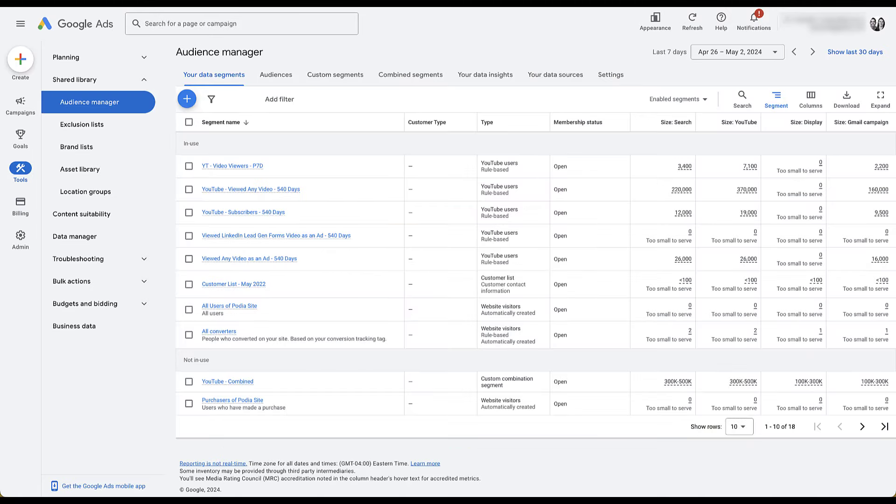
# Step: Start a new YouTube users segment based on the linked Paid Media Pros channel
pyautogui.click(186, 98)
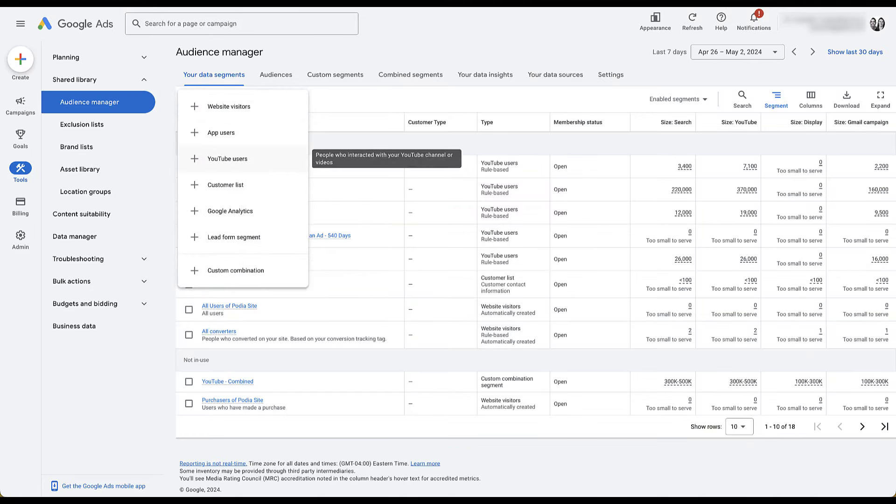
pyautogui.click(227, 158)
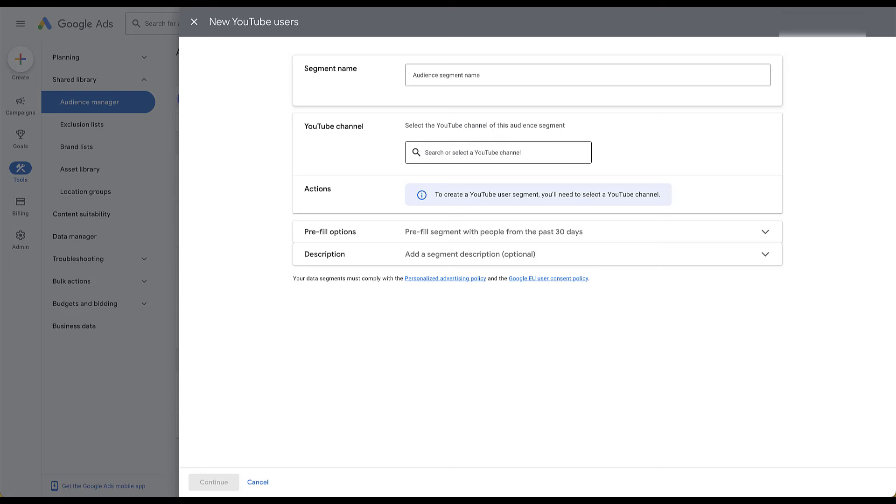
pyautogui.click(498, 152)
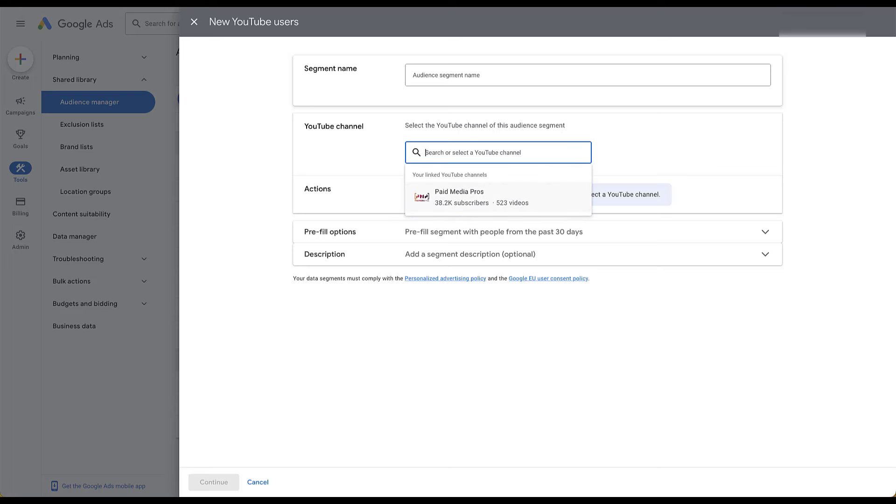
pyautogui.click(467, 197)
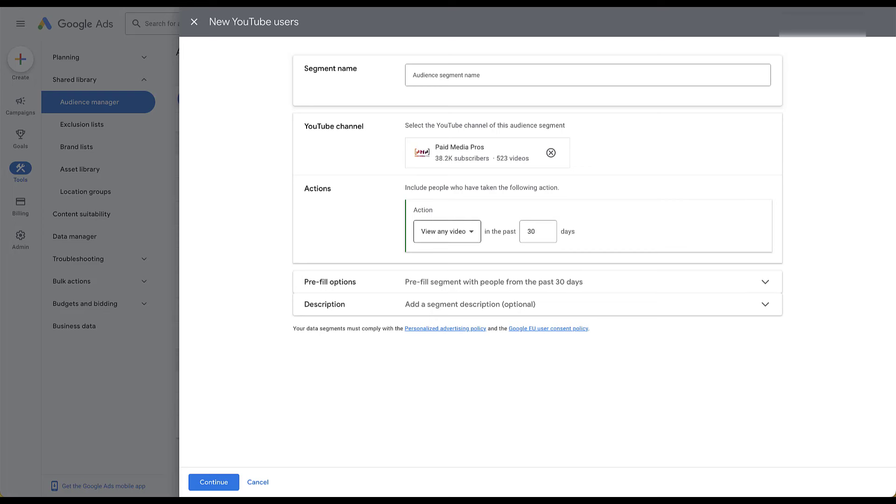
# Step: Review the available YouTube actions, try View any video (as ads), and set the action to View certain videos (as ads)
pyautogui.click(447, 231)
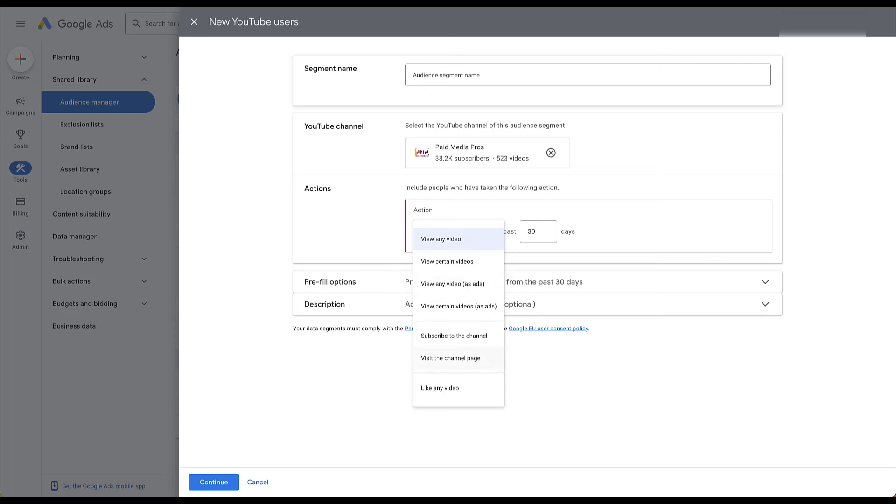
pyautogui.scroll(-2, 459, 350)
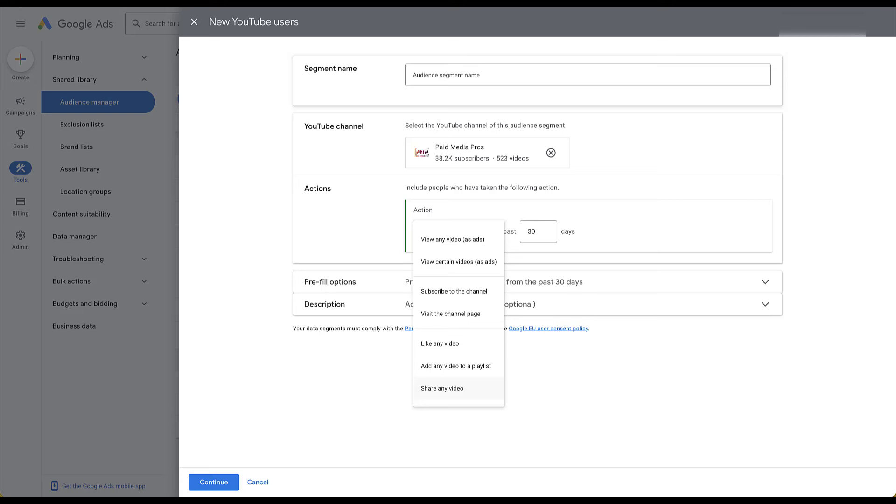
pyautogui.scroll(2, 458, 369)
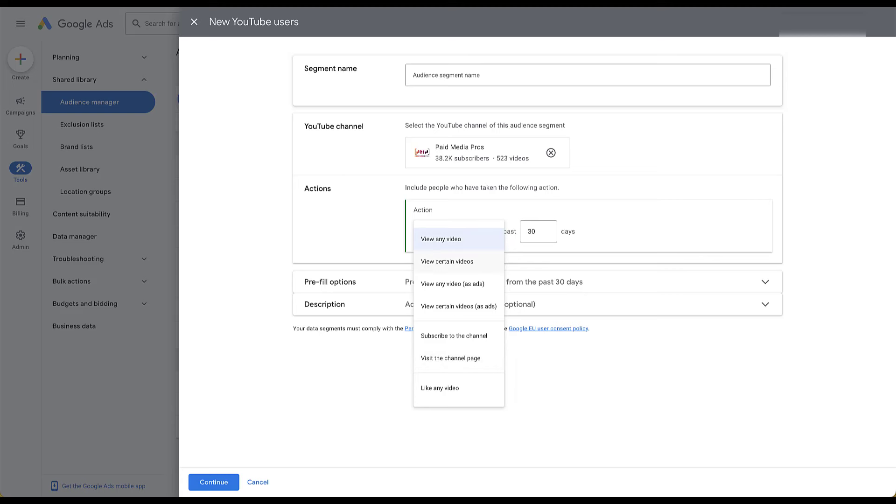
pyautogui.click(452, 283)
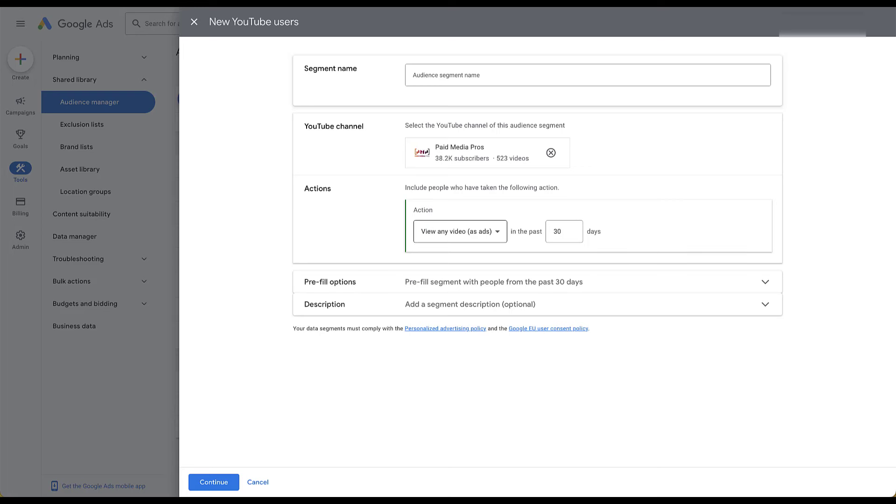
pyautogui.click(460, 231)
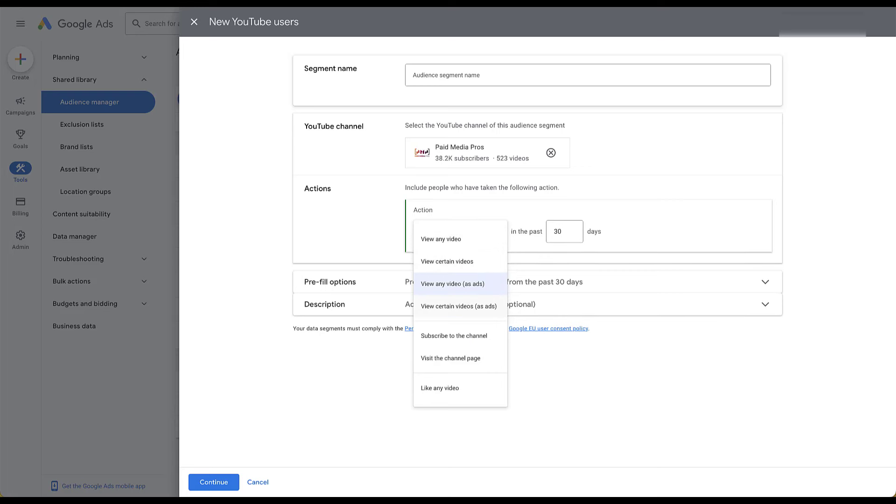
pyautogui.click(458, 306)
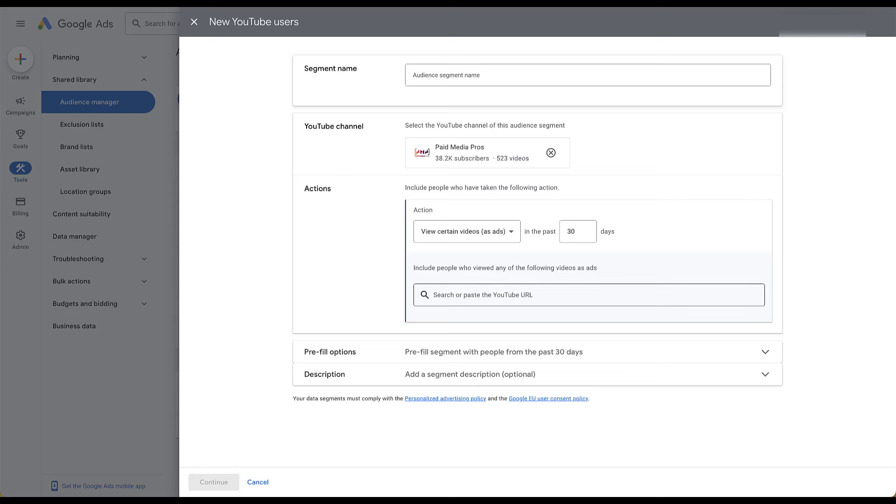
# Step: Add Intro to Dynamic Search Ads Campaigns, Google Ads Performance Max Updates - March 2023 and Google In-Market Audiences for Search Ads as viewed videos, and cancel the segment
pyautogui.click(587, 294)
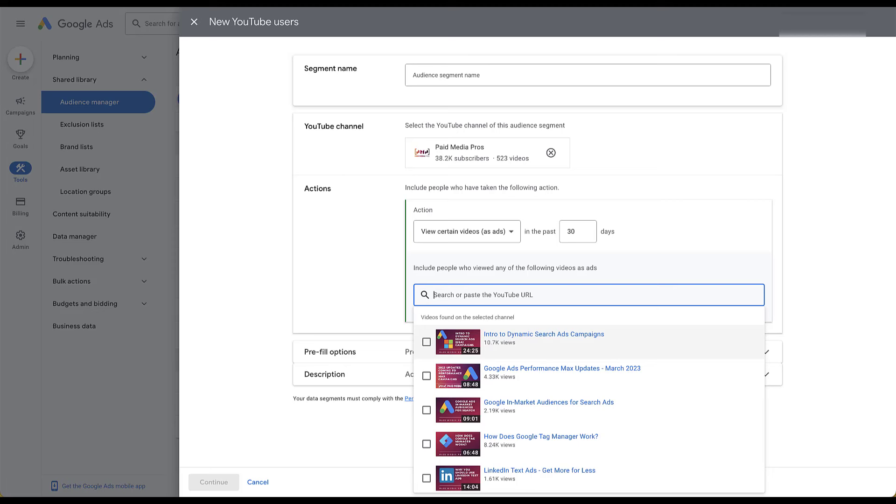
pyautogui.click(426, 341)
pyautogui.click(423, 422)
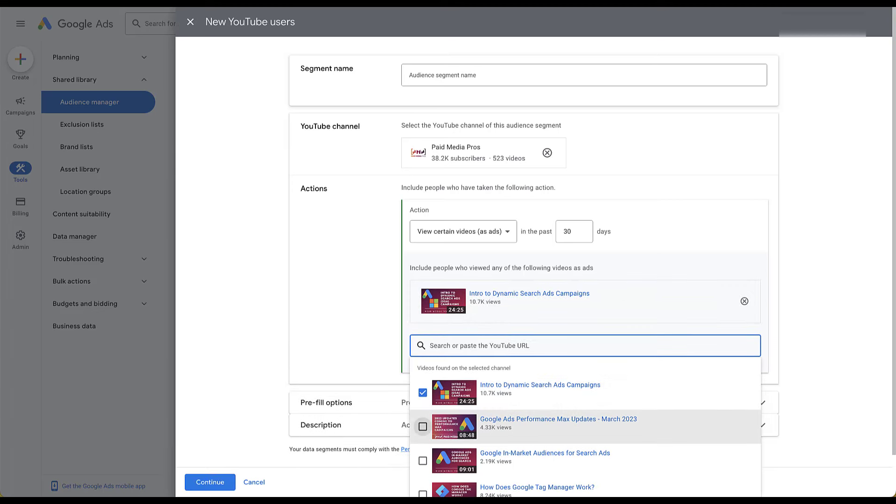
pyautogui.click(422, 494)
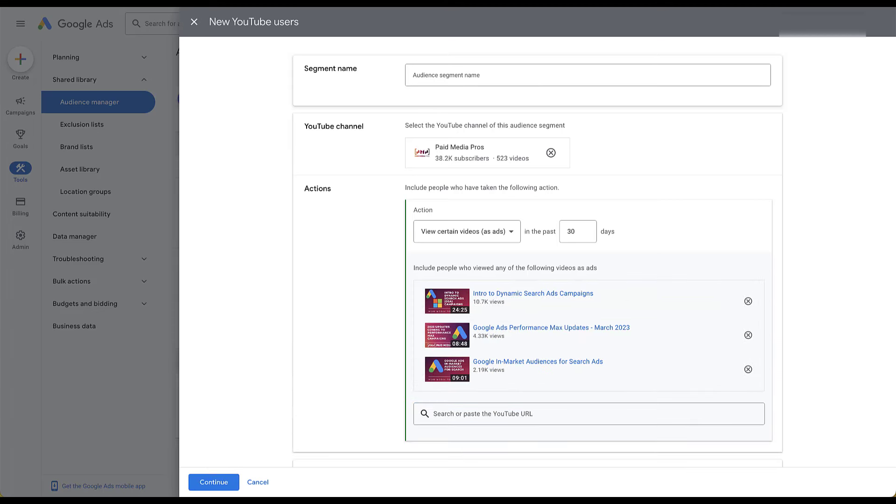
pyautogui.scroll(-2, 537, 252)
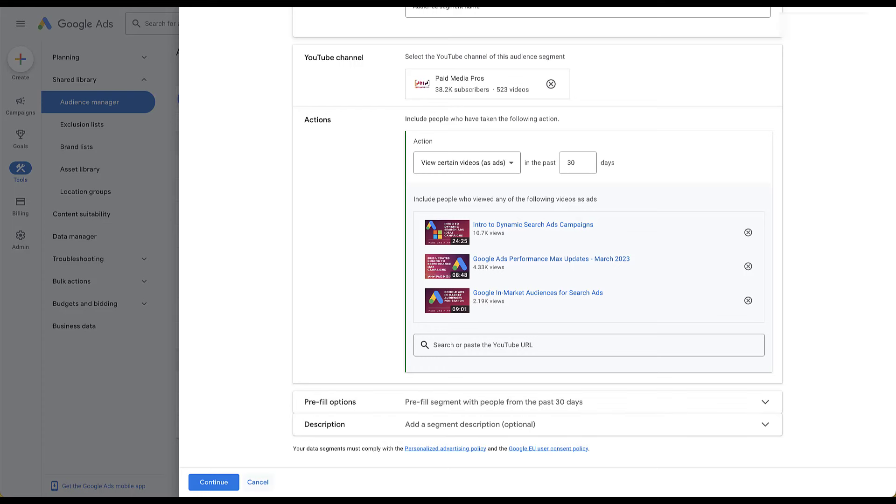
pyautogui.click(258, 482)
# Step: Start a new customer list and try Salesforce as a new data source, through Salesforce Audience Studio and the third-party integration by Zapier
pyautogui.click(186, 98)
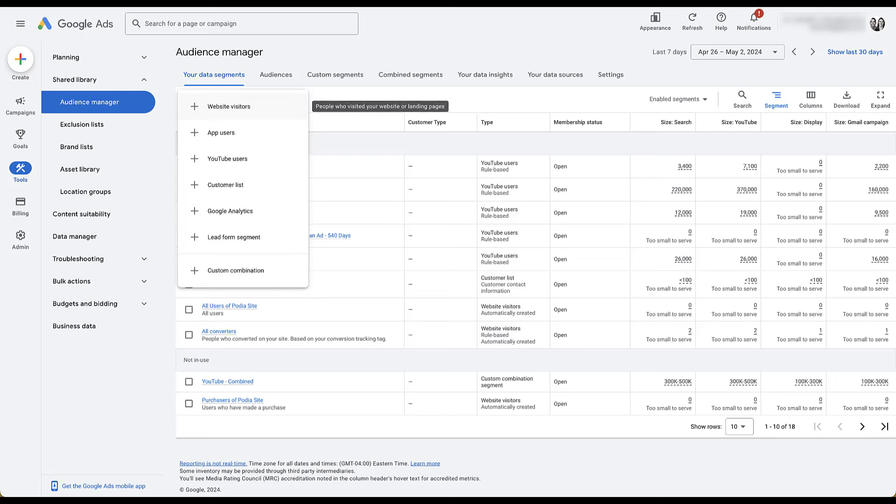
pyautogui.click(226, 185)
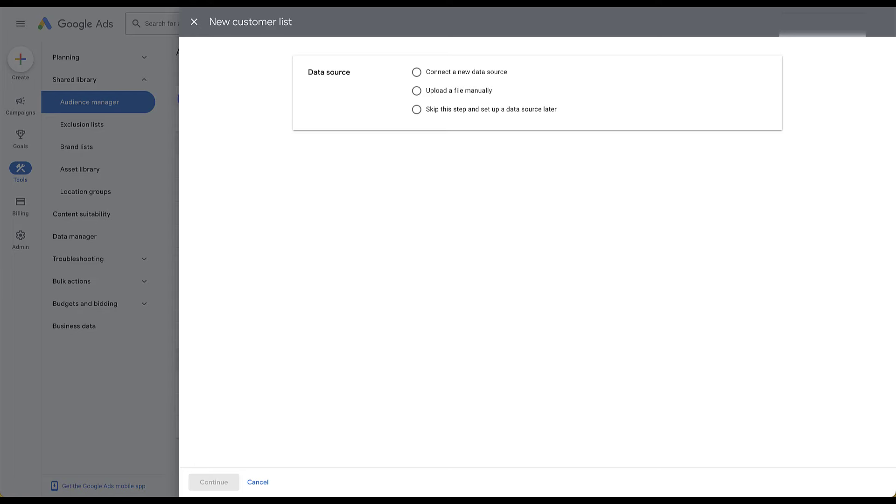
pyautogui.click(416, 71)
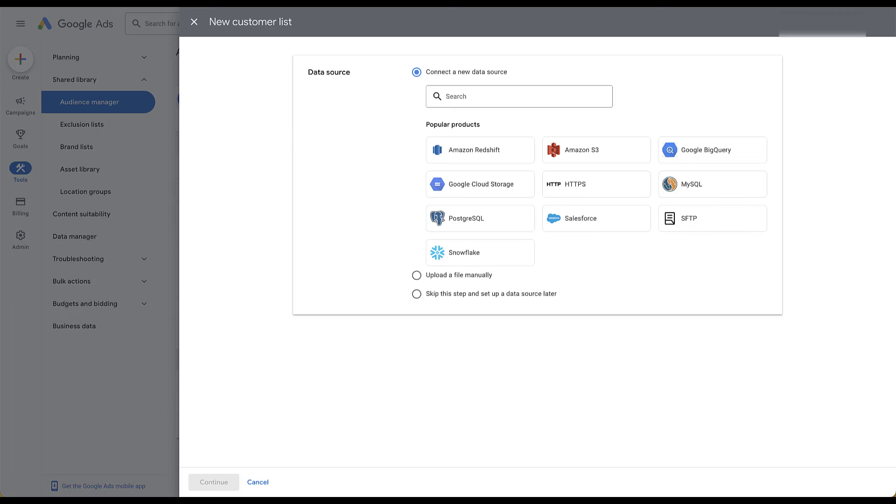
pyautogui.click(596, 217)
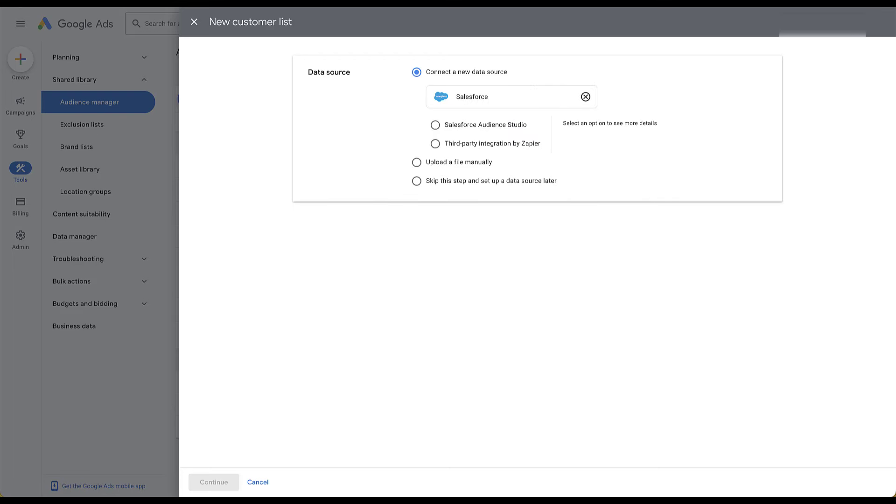
pyautogui.click(435, 125)
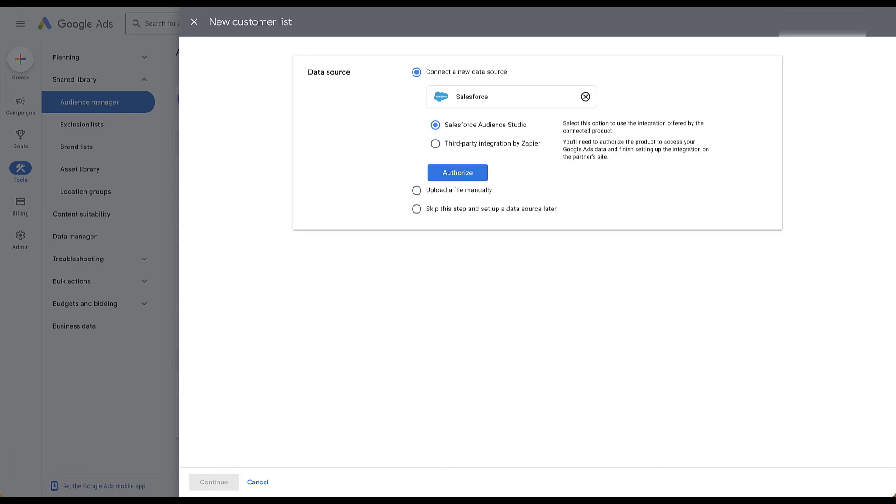
pyautogui.click(434, 143)
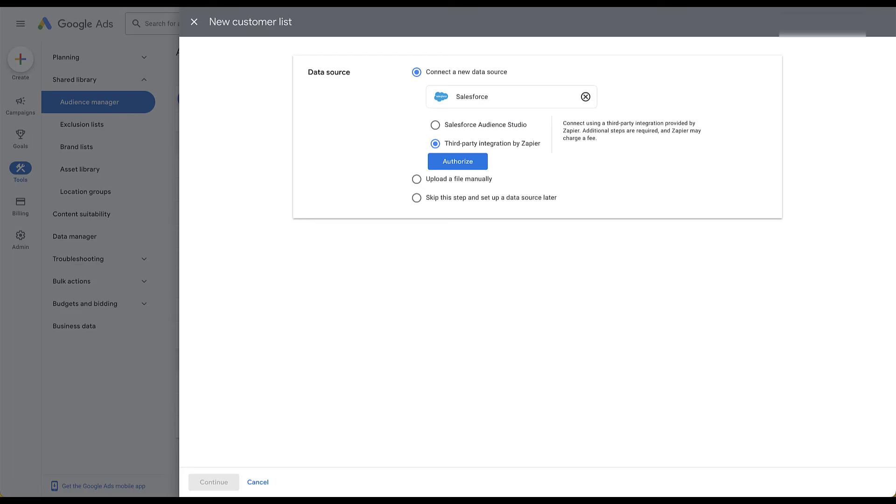
# Step: Choose manual file upload as the data source, continue, and switch the upload data type to User IDs and then to Mobile Device IDs
pyautogui.click(417, 178)
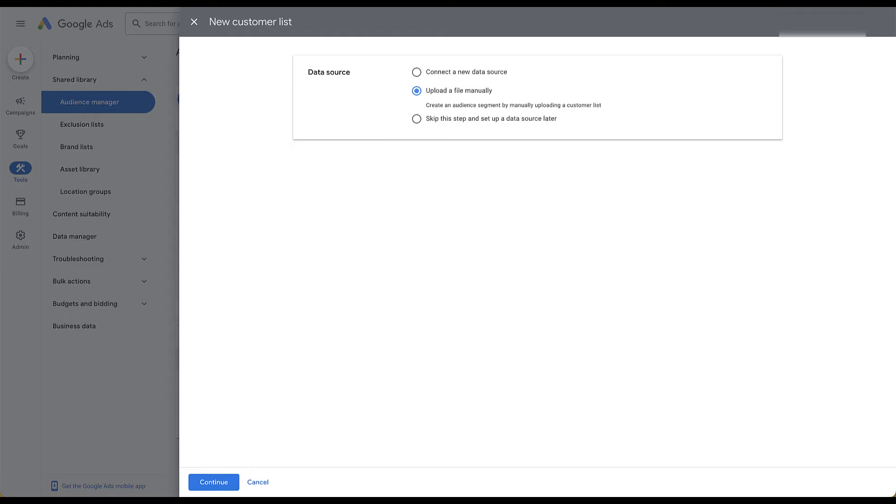
pyautogui.click(213, 482)
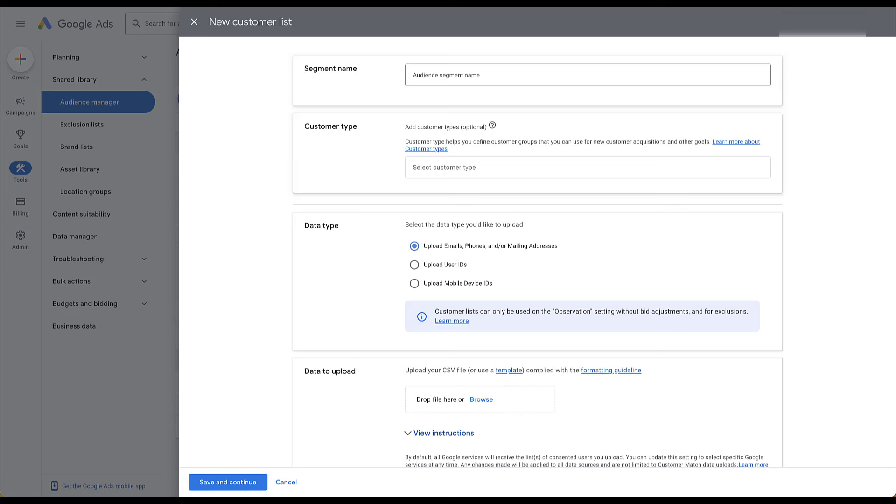
pyautogui.scroll(-4, 536, 238)
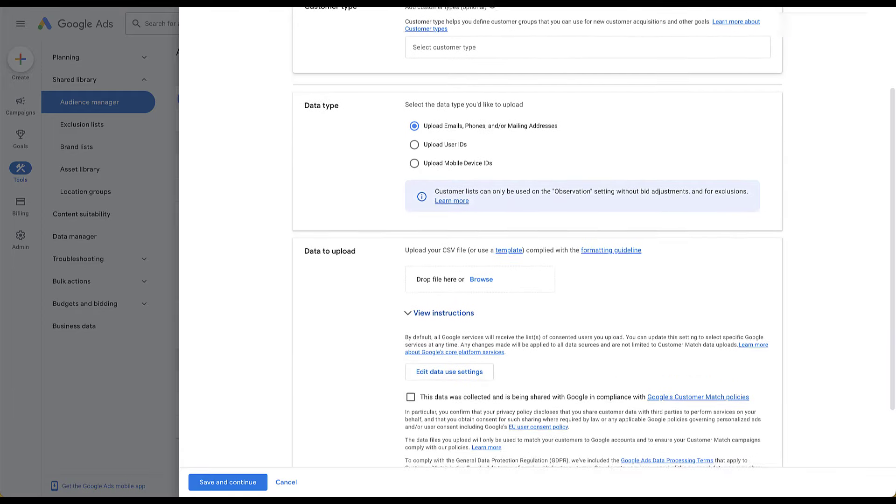
pyautogui.scroll(-1, 536, 238)
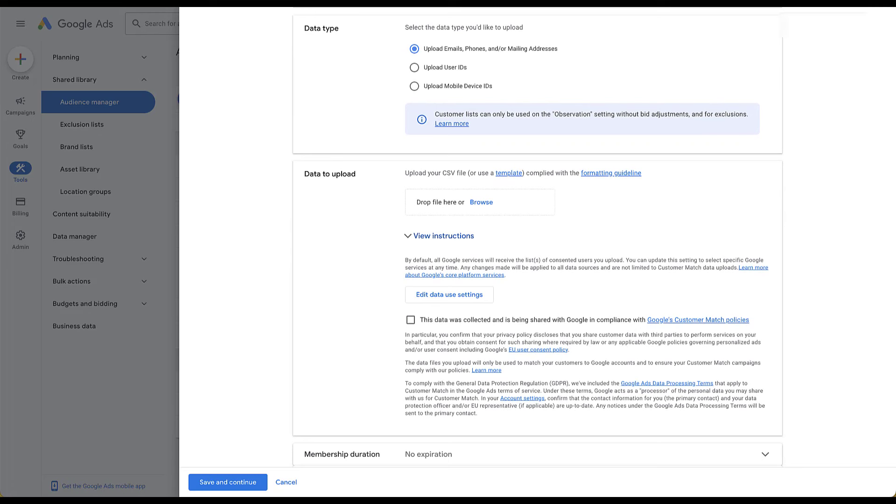
pyautogui.click(413, 67)
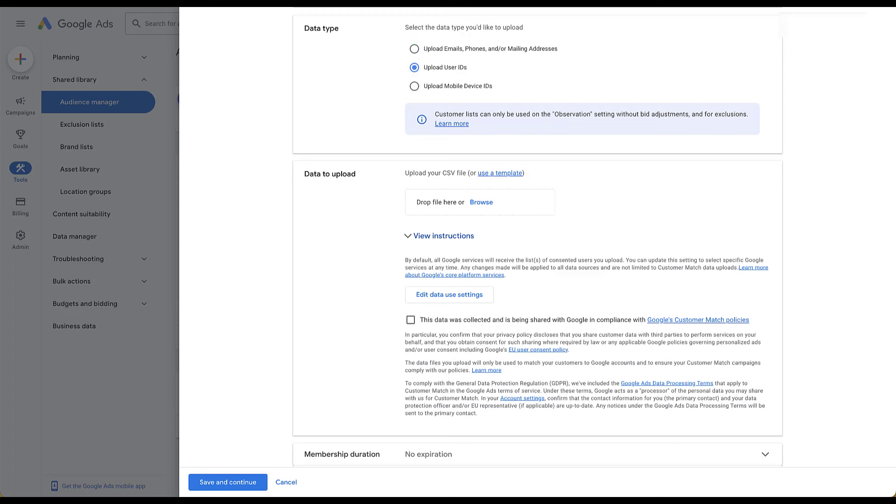
pyautogui.click(414, 85)
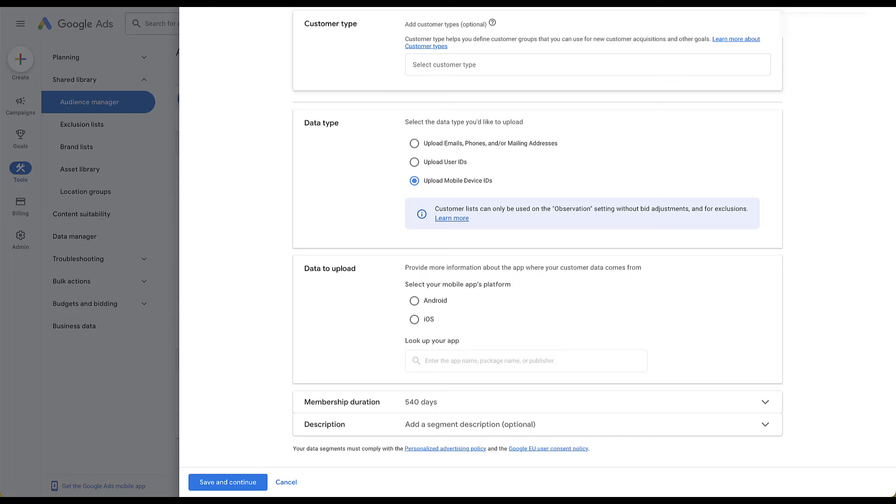
# Step: Set the customer list's data type to Upload Emails, Phones, and/or Mailing Addresses, and show the CSV file instructions
pyautogui.click(414, 143)
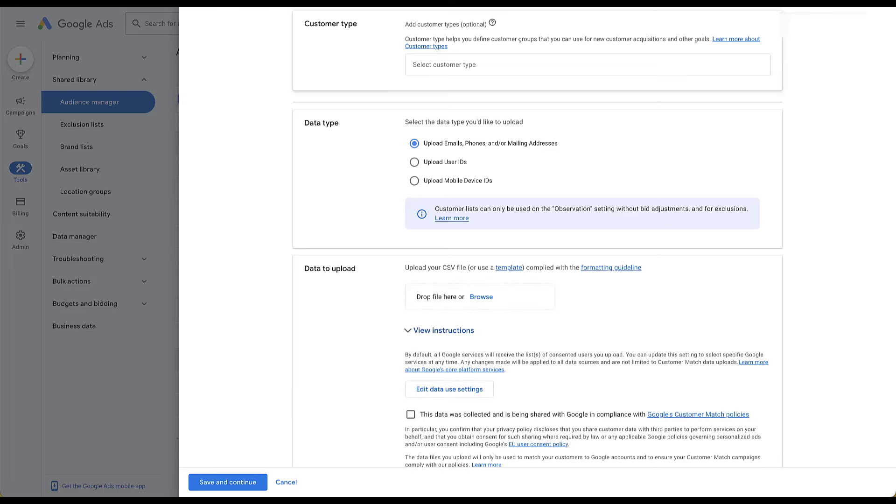
pyautogui.scroll(-3, 537, 233)
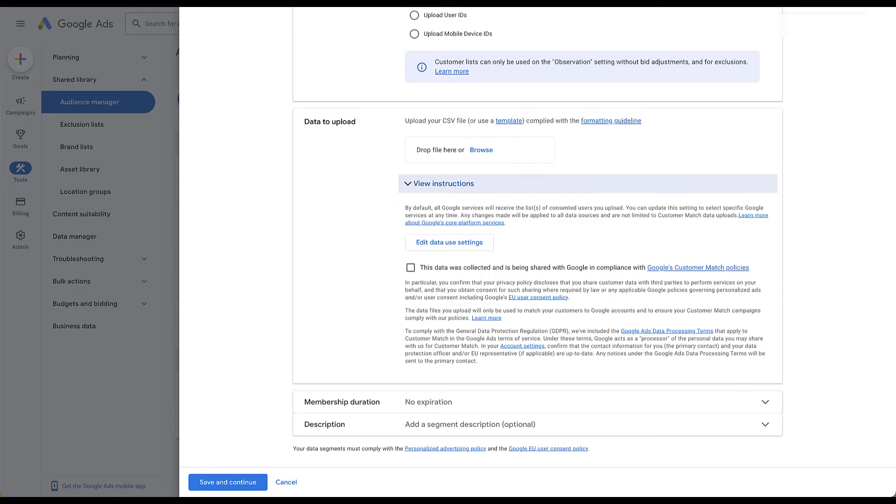
pyautogui.click(443, 183)
pyautogui.scroll(-3, 593, 239)
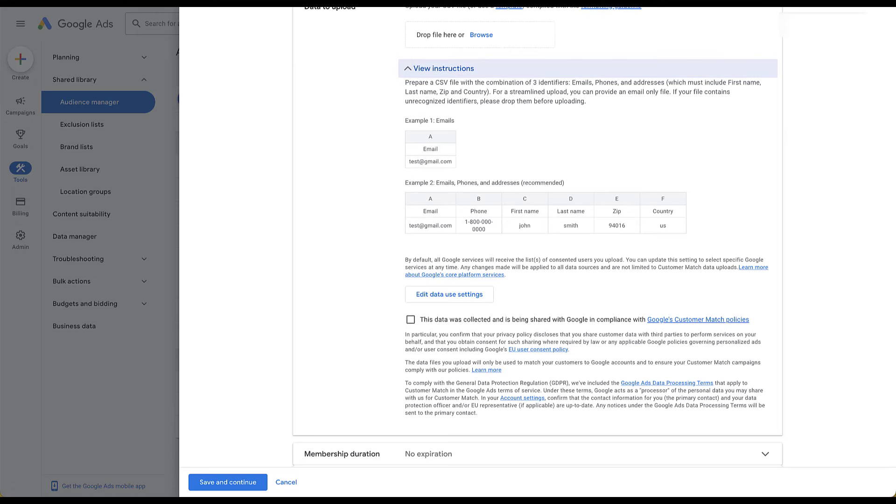
# Step: Confirm compliance with Google's Customer Match policies and set the customer list's membership duration to 90 days
pyautogui.click(410, 319)
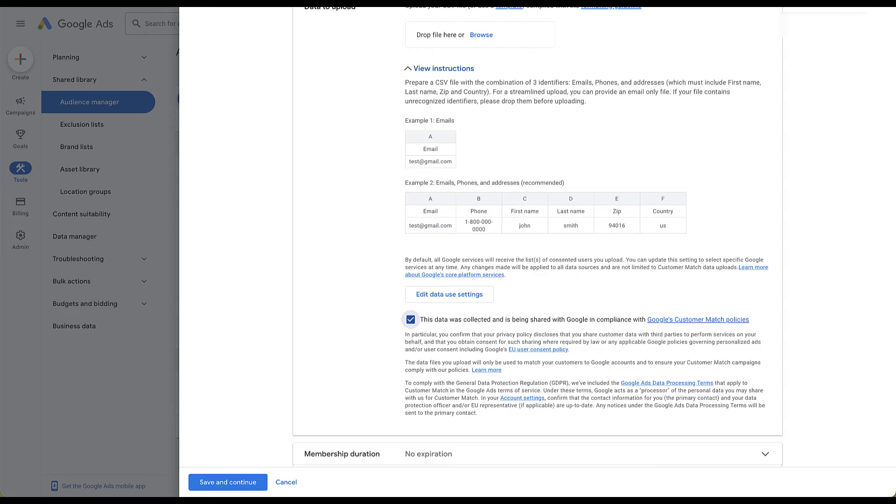
pyautogui.scroll(-1, 593, 237)
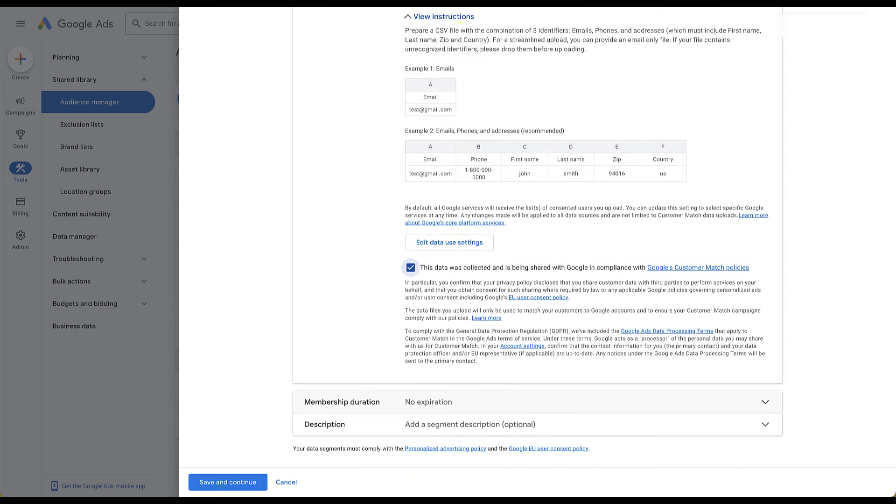
pyautogui.click(428, 402)
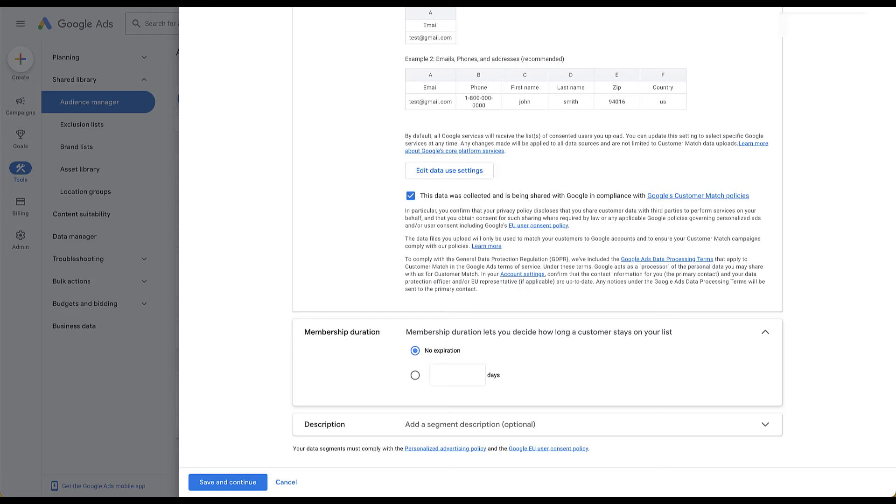
pyautogui.click(414, 375)
pyautogui.write('90')
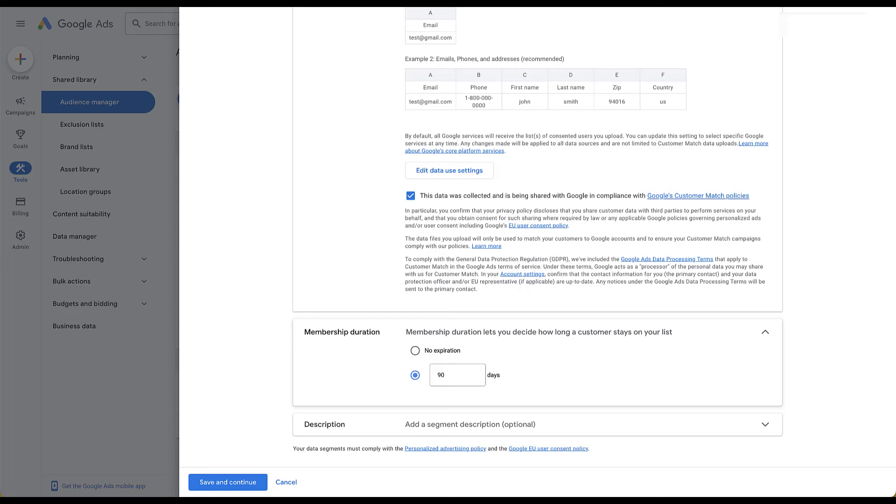
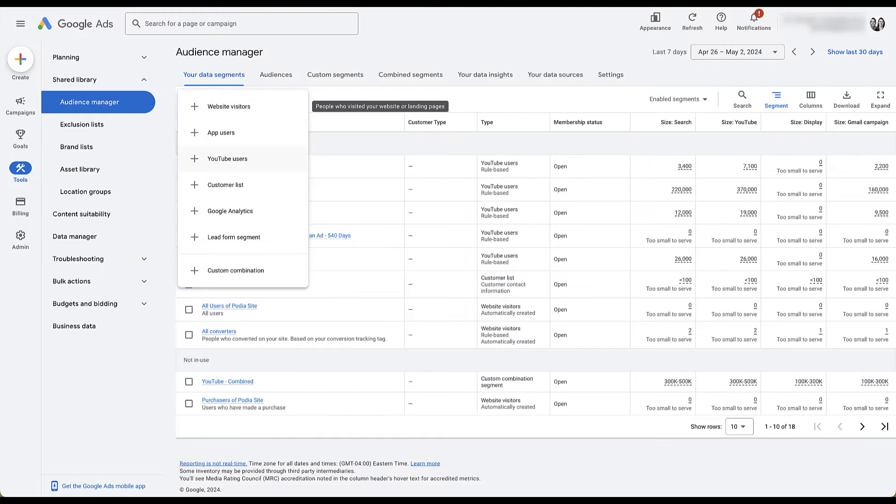
# Step: Start a Google Analytics audience from the first linked property, and review the Templates and Predictive suggestions before closing the builder
pyautogui.click(230, 210)
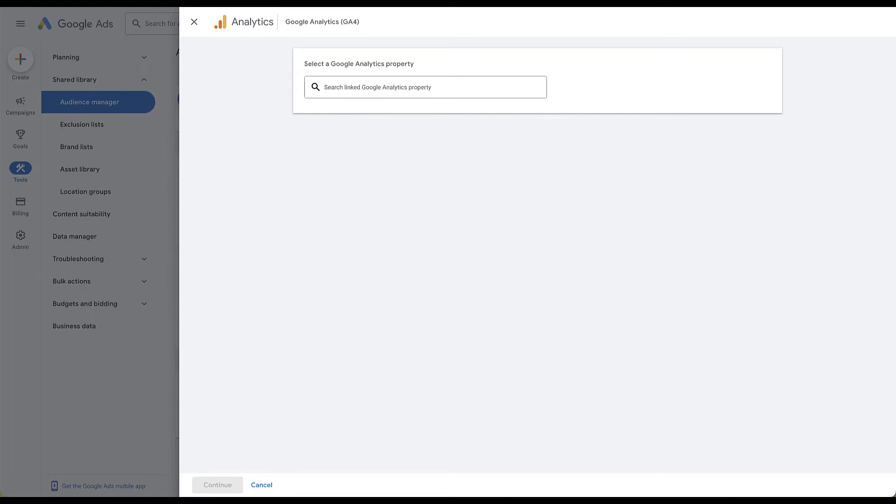
pyautogui.click(325, 88)
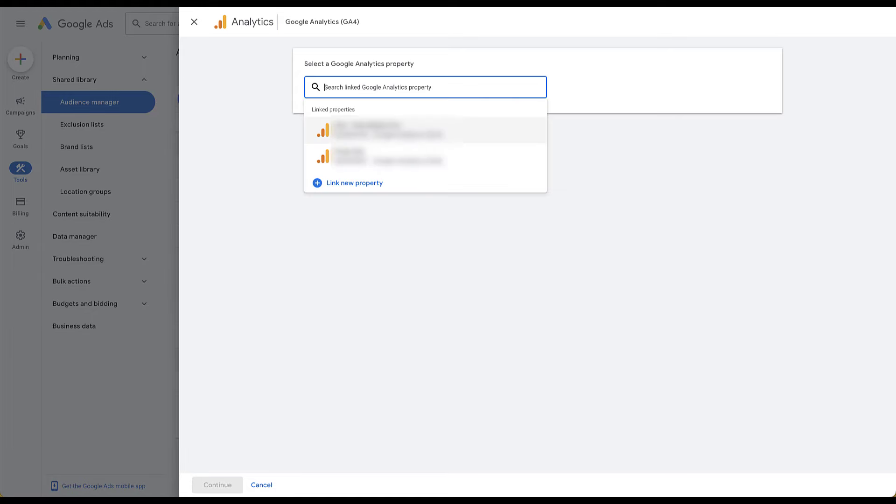
pyautogui.click(388, 130)
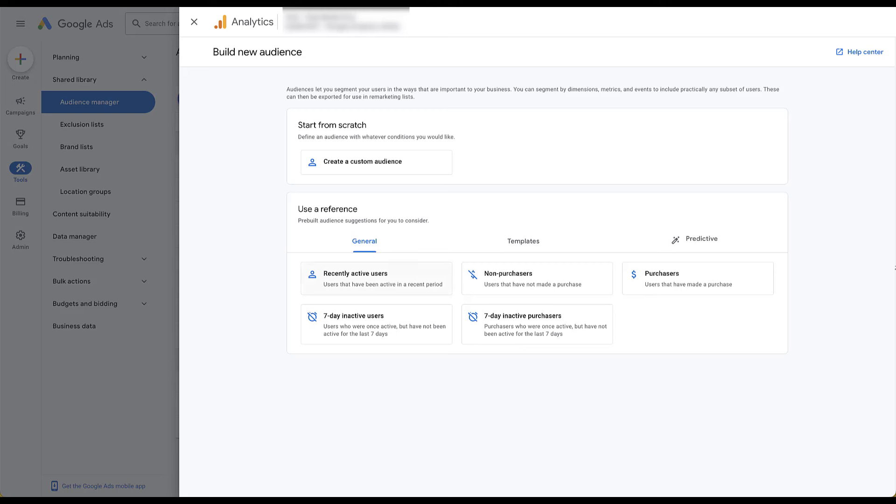
pyautogui.click(523, 240)
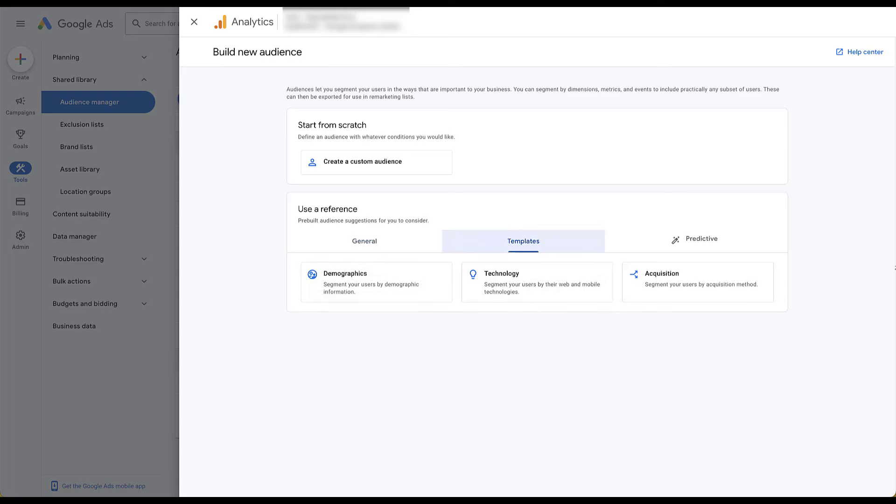
pyautogui.click(695, 240)
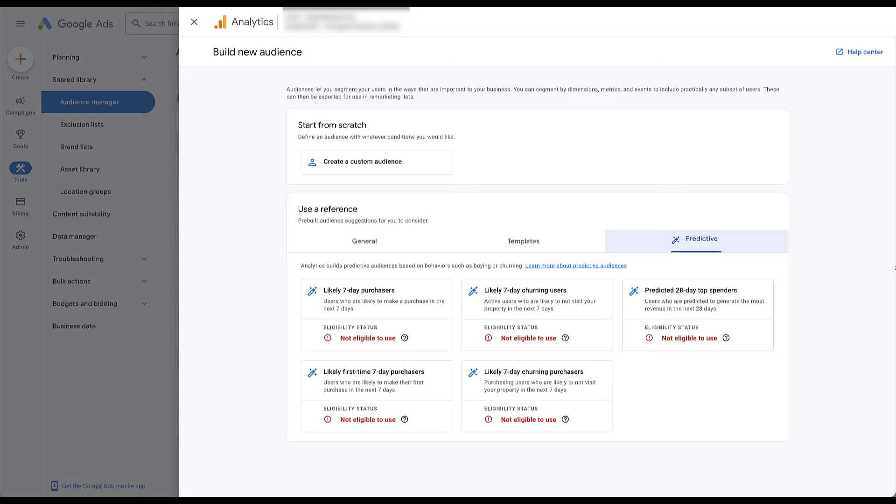
pyautogui.press('Escape')
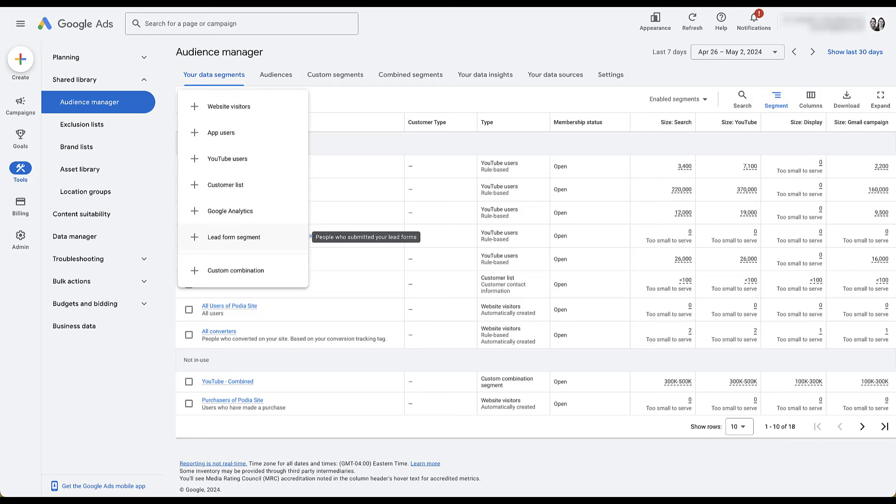
# Step: Start a lead form segment with the Schedule an Appointment and Free PPC Account Audit forms, and confirm compliance with Google's Customer Match policies
pyautogui.click(234, 237)
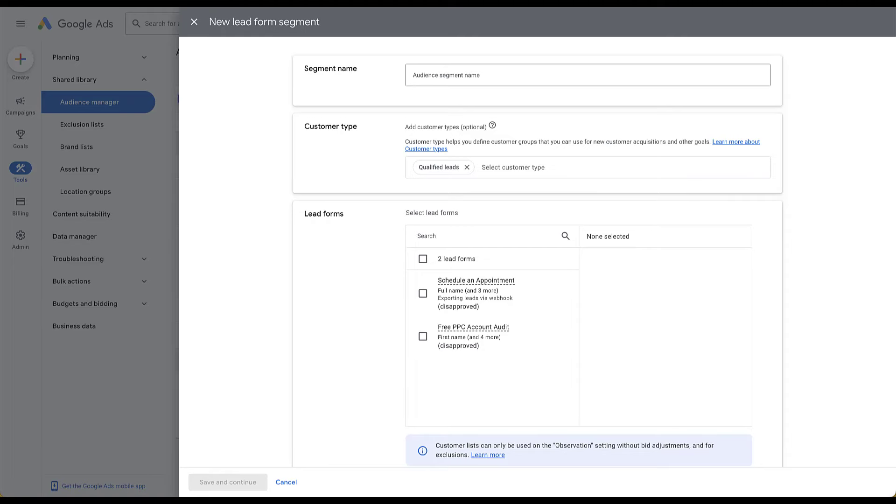
pyautogui.scroll(-4, 536, 252)
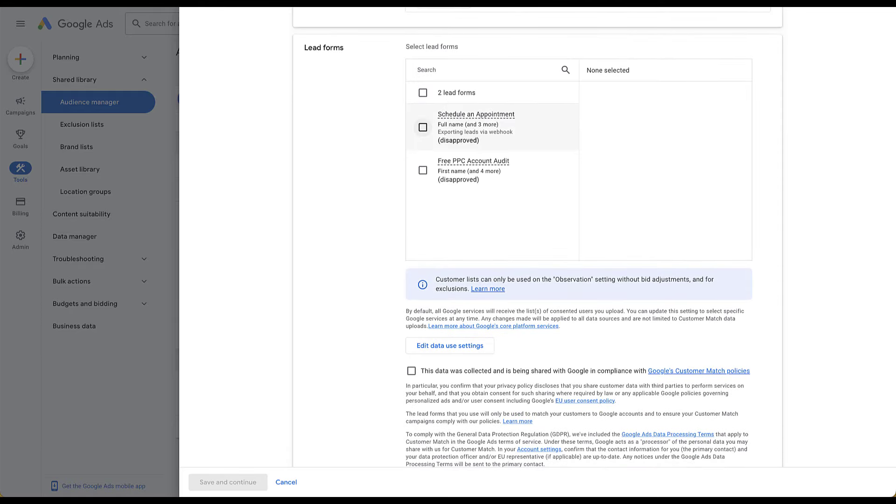
pyautogui.click(422, 128)
pyautogui.click(423, 170)
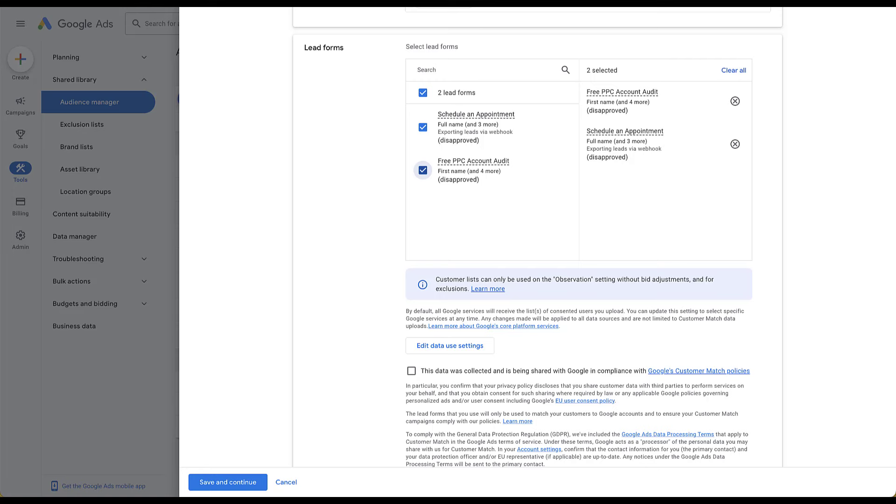
pyautogui.scroll(-3, 537, 233)
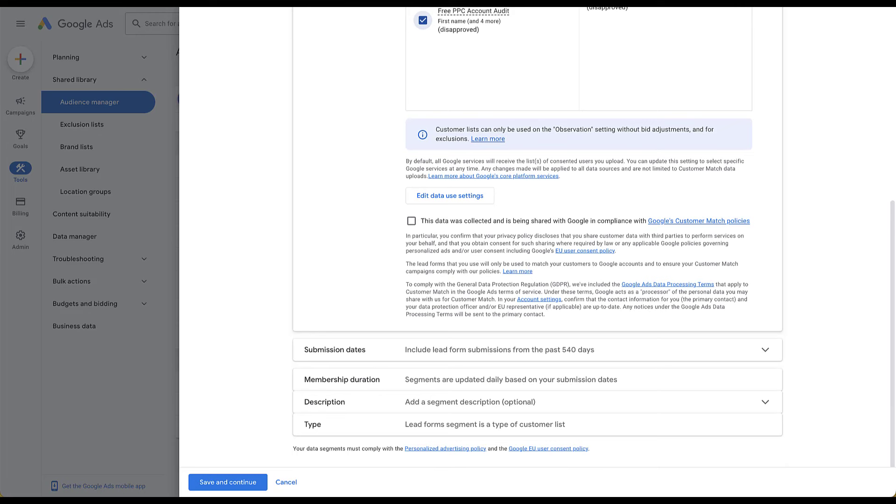
pyautogui.click(411, 221)
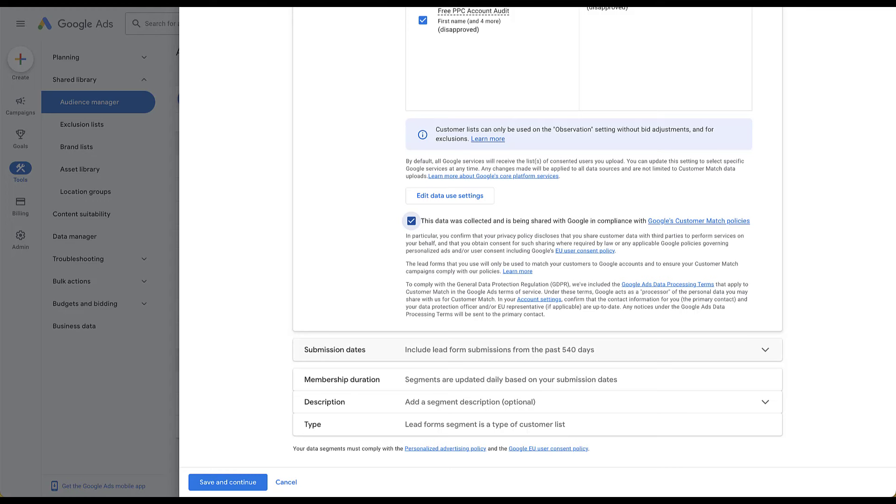
# Step: Try including lead form submissions from the past 549 days, and set the duration back to 540 days
pyautogui.click(537, 350)
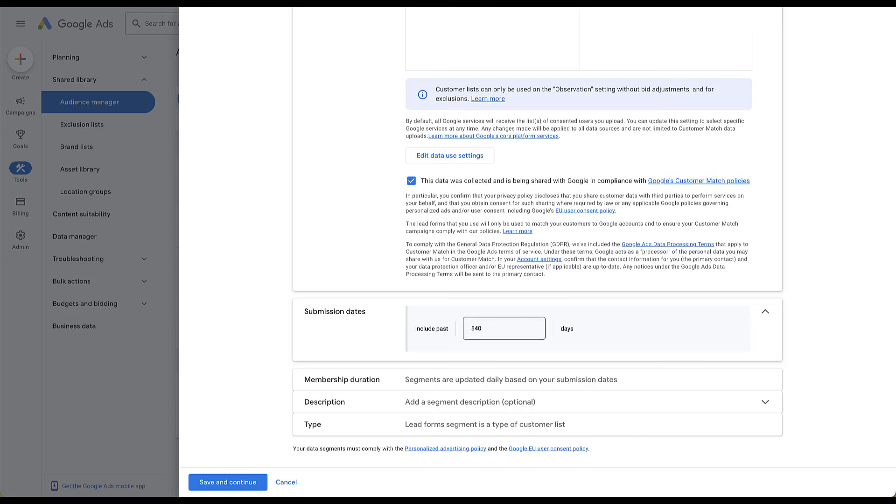
pyautogui.click(483, 329)
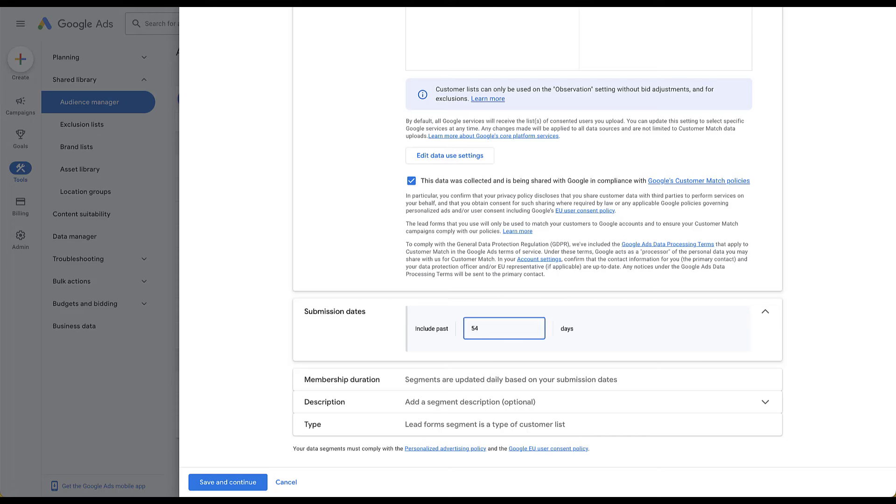
pyautogui.write('9')
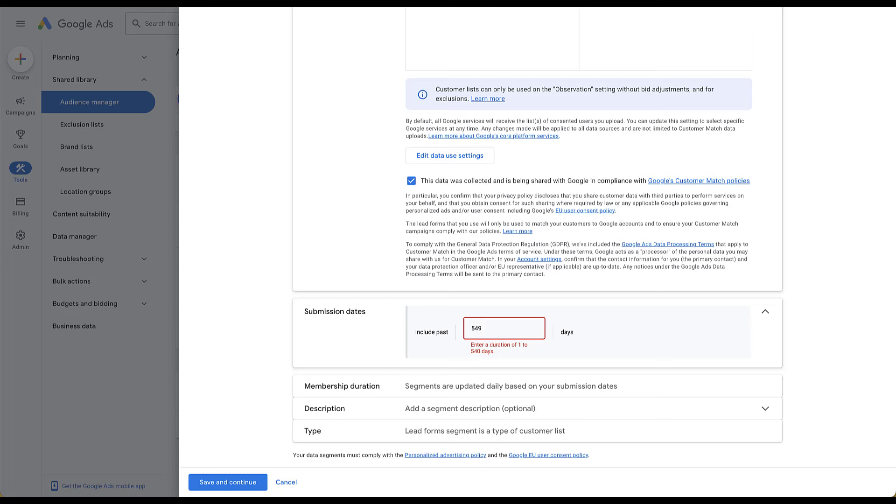
pyautogui.press('BackSpace')
pyautogui.write('0')
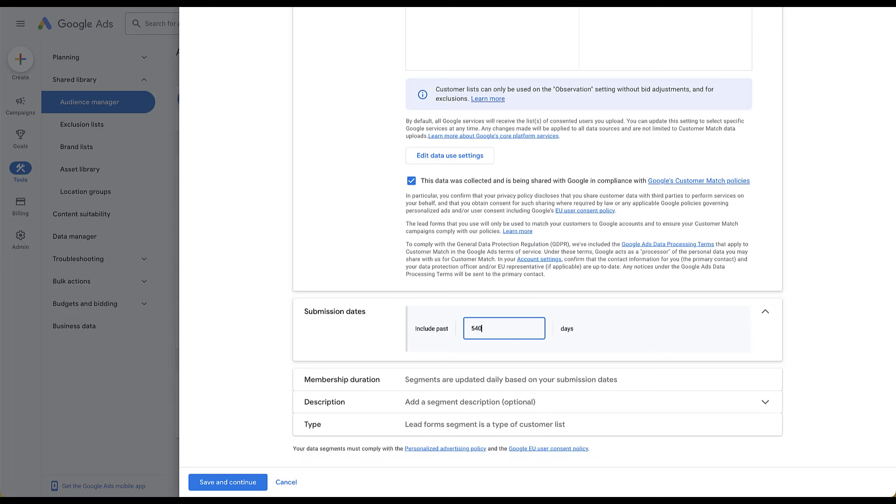
pyautogui.press('Tab')
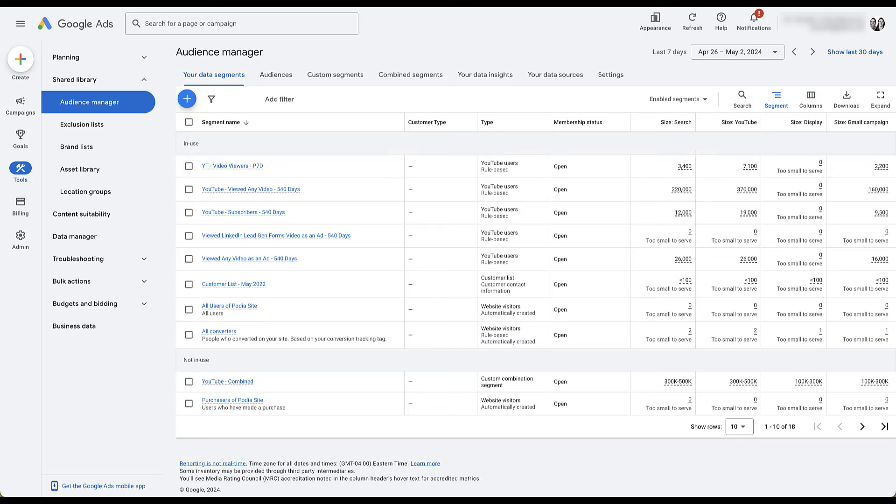
# Step: Start a custom combination segment and keep its matching rule at Any of these audience segments (OR)
pyautogui.click(186, 98)
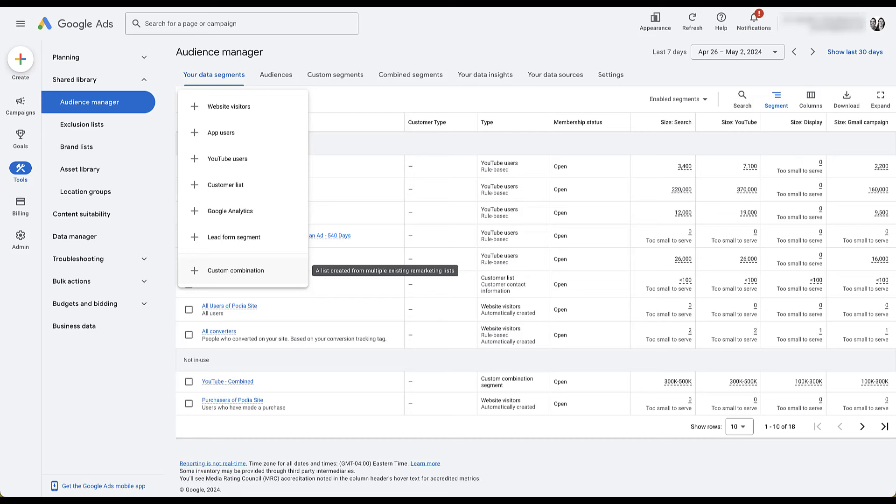
pyautogui.click(236, 270)
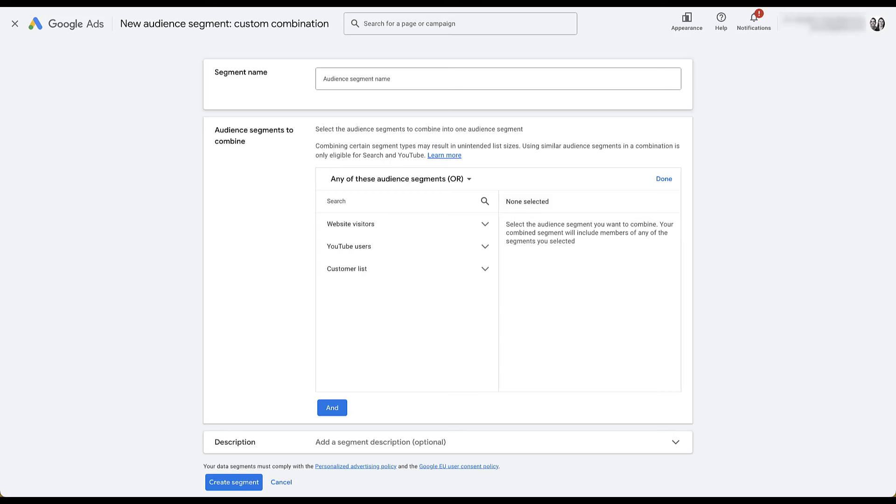
pyautogui.click(397, 178)
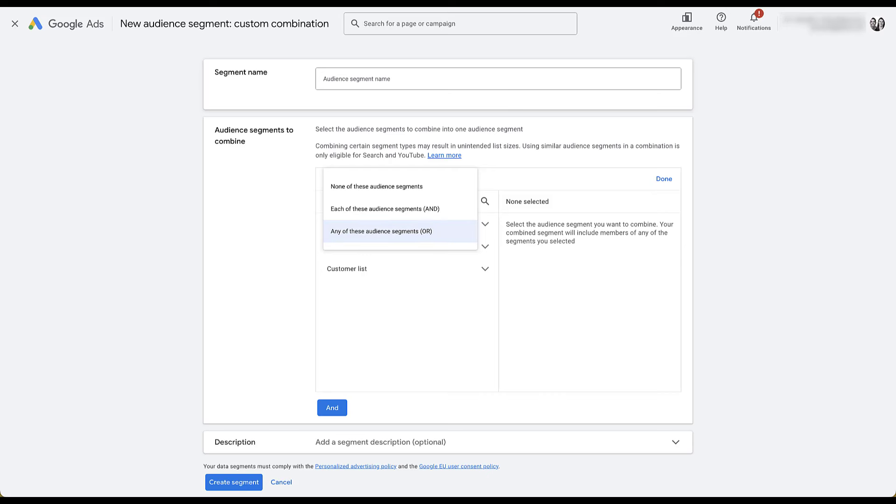
pyautogui.press('Return')
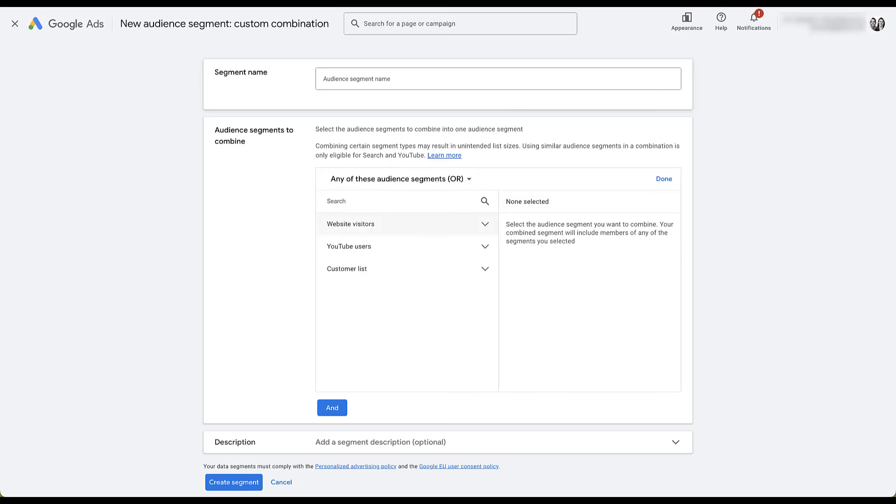
# Step: Add the website visitors segment All Users of GA4 - Paid Media Pros to the combination
pyautogui.press('Return')
pyautogui.press('Tab')
pyautogui.press('Tab')
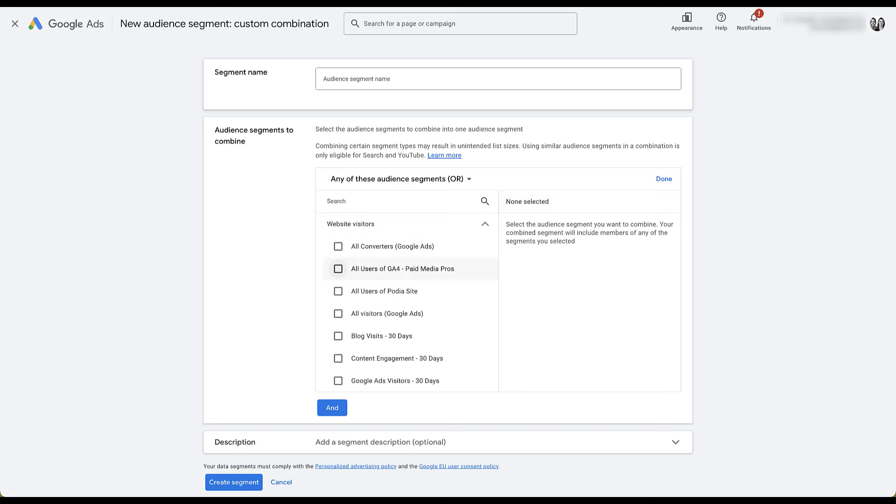
pyautogui.press('space')
pyautogui.hotkey('shift', 'Tab')
pyautogui.hotkey('shift', 'Tab')
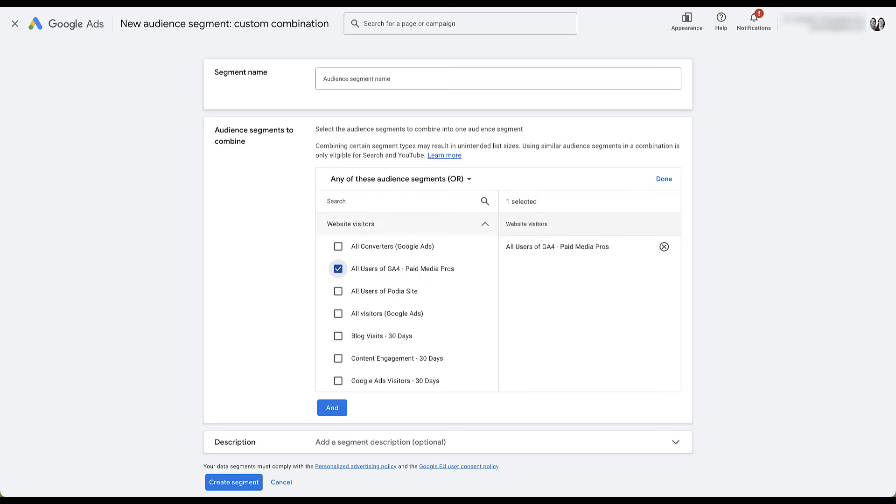
pyautogui.press('Return')
# Step: Add the YouTube users segment Viewed Any Video as an Ad - 540 Days to the combination
pyautogui.press('Tab')
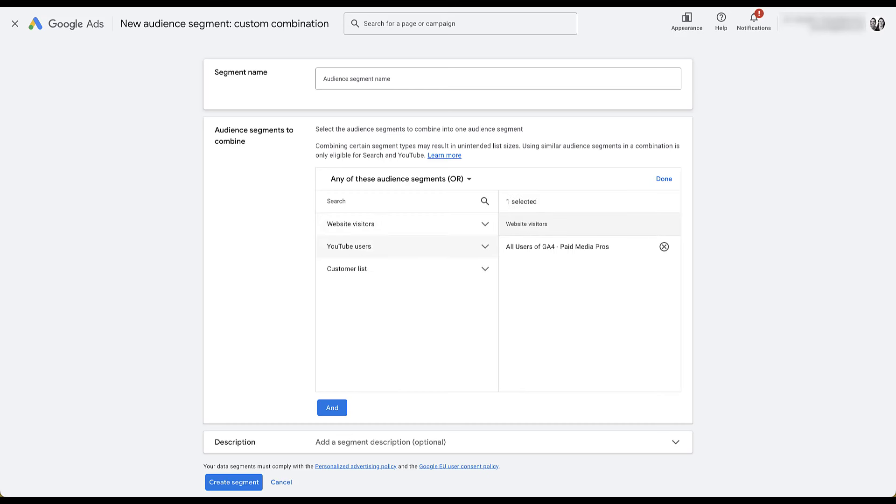
pyautogui.press('Return')
pyautogui.press('Tab')
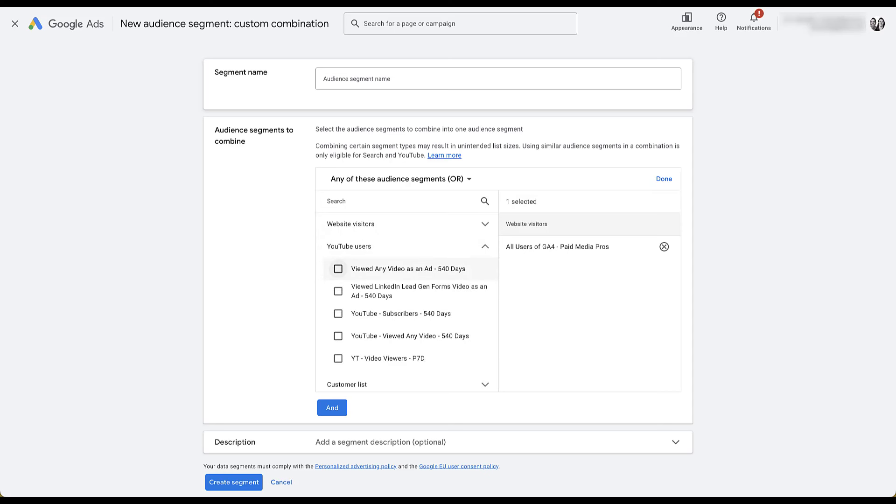
pyautogui.press('space')
pyautogui.hotkey('shift', 'Tab')
pyautogui.press('Return')
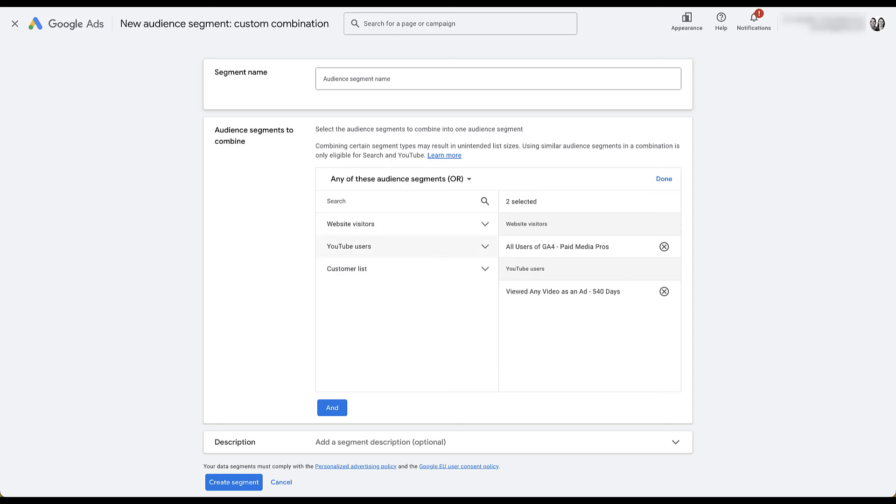
pyautogui.press('Tab')
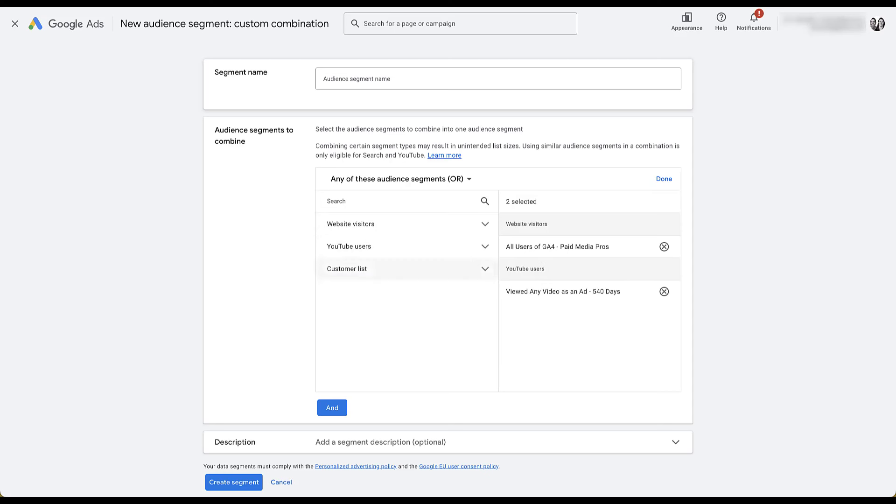
pyautogui.press('Tab')
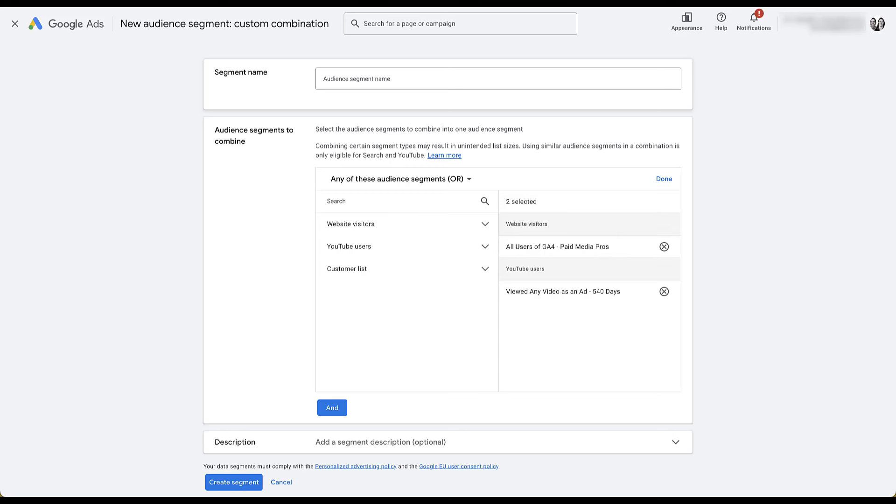
# Step: Try the Each of these audience segments (AND) rule on the combination, and set it back to Any of these audience segments (OR)
pyautogui.click(396, 179)
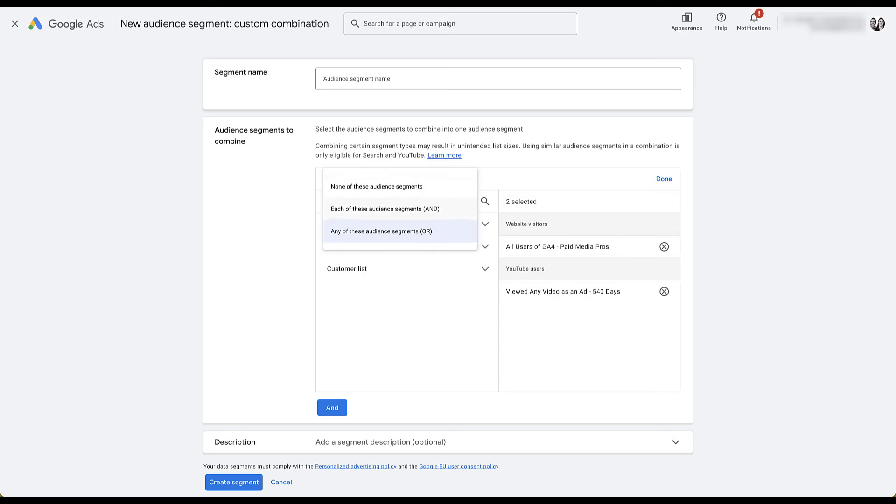
pyautogui.click(379, 208)
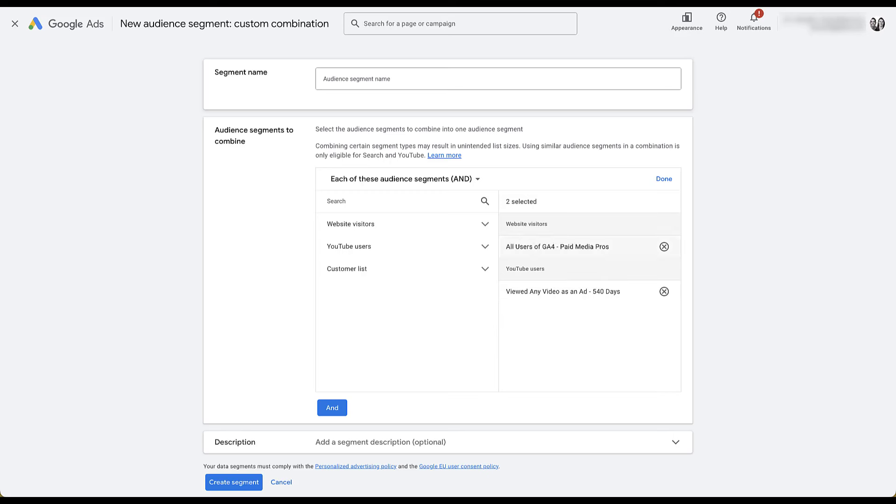
pyautogui.click(401, 178)
pyautogui.click(381, 231)
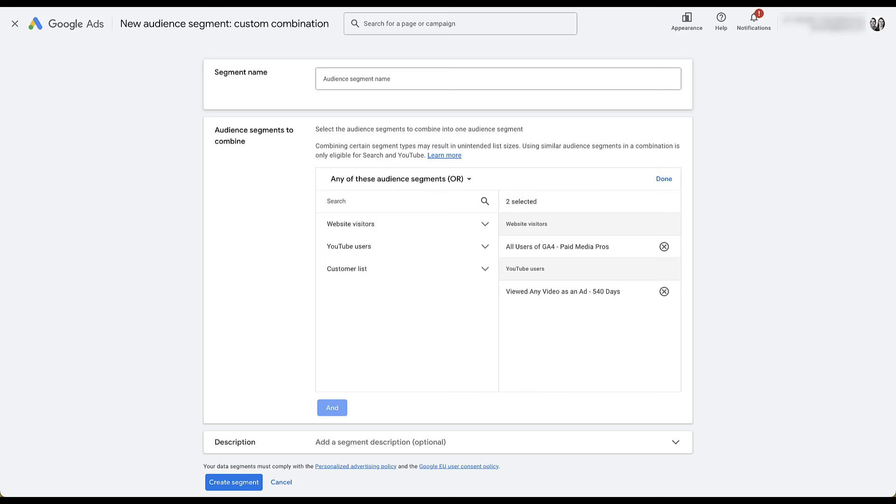
# Step: Add a second AND group to the combination with the website visitors segments All visitors (Google Ads) and All Users of Podia Site
pyautogui.click(332, 408)
pyautogui.scroll(-3, 448, 270)
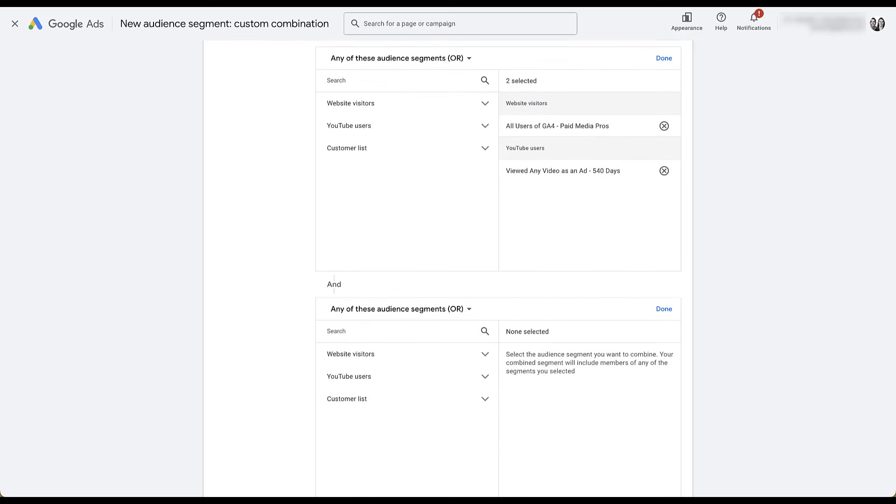
pyautogui.click(350, 353)
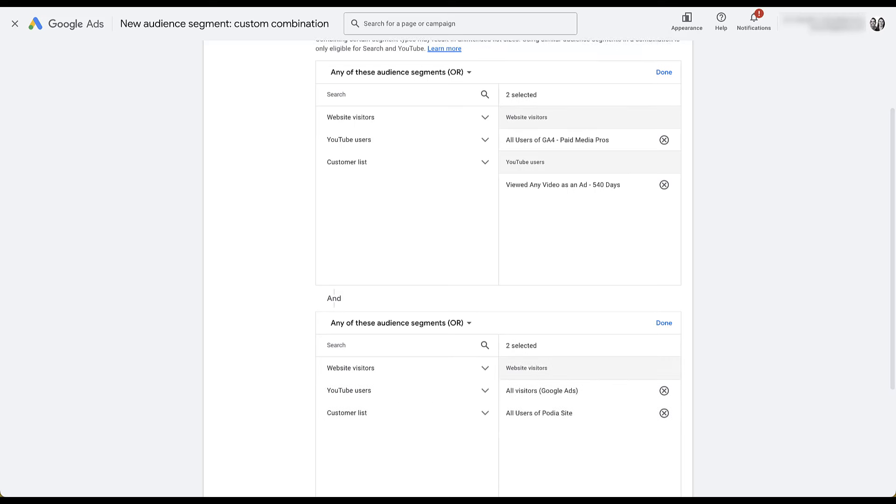
pyautogui.scroll(1, 448, 271)
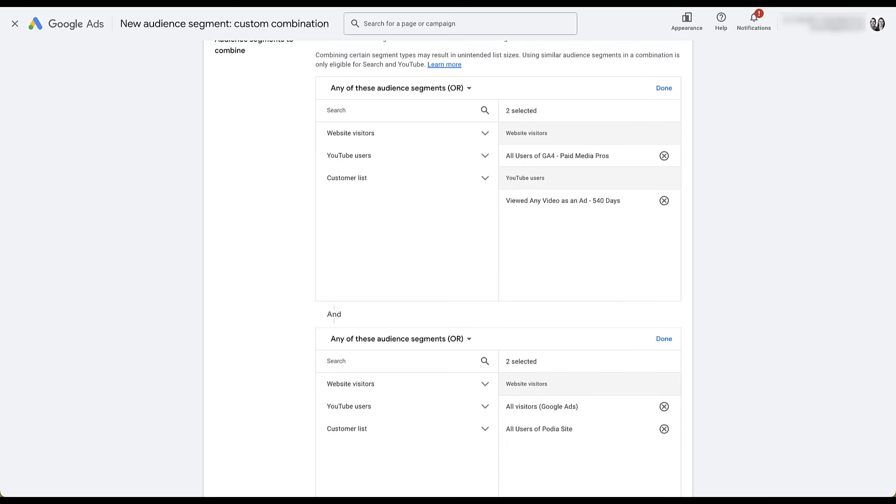
pyautogui.scroll(1, 447, 270)
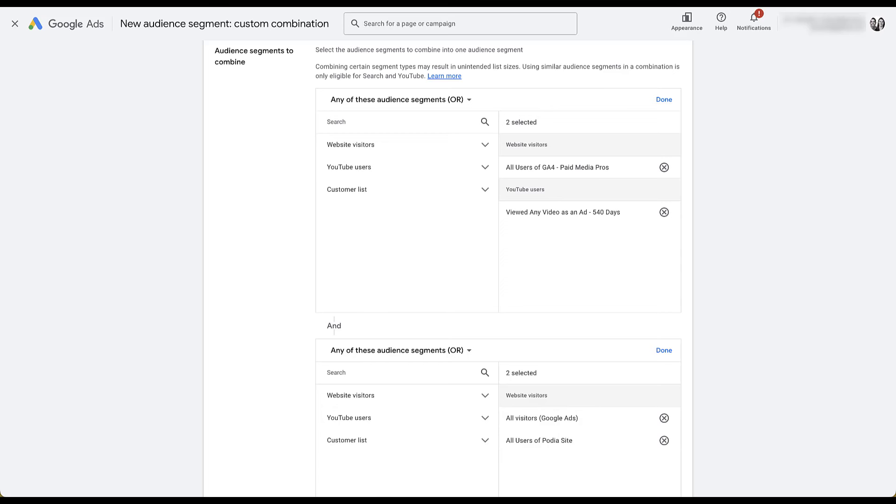
# Step: Set the second group's matching rule to None of these audience segments to exclude its two website visitors segments
pyautogui.scroll(-3, 448, 271)
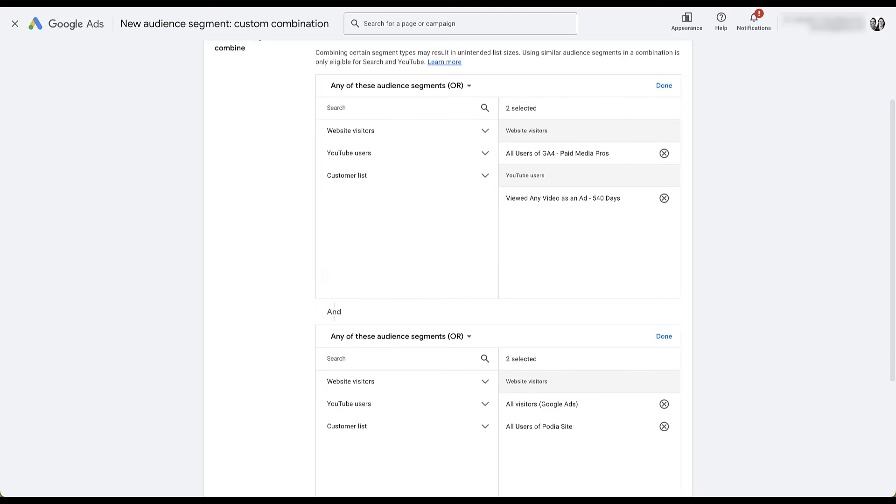
pyautogui.click(399, 227)
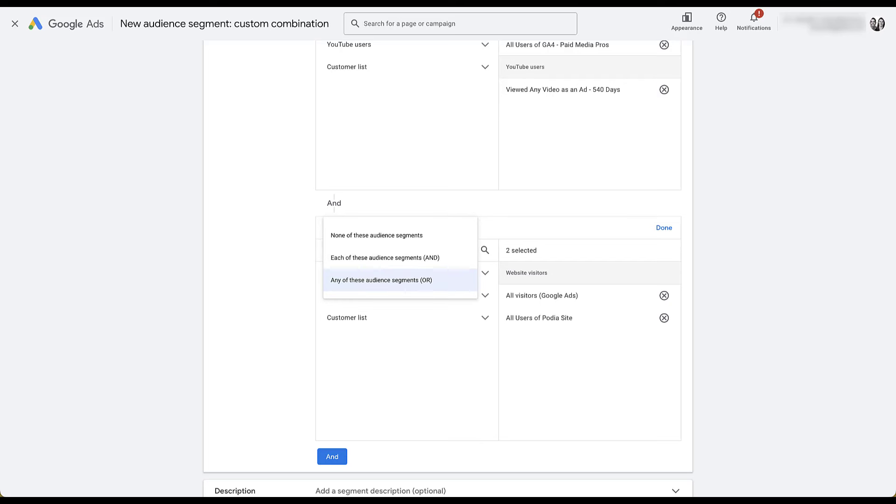
pyautogui.click(377, 235)
pyautogui.scroll(2, 448, 261)
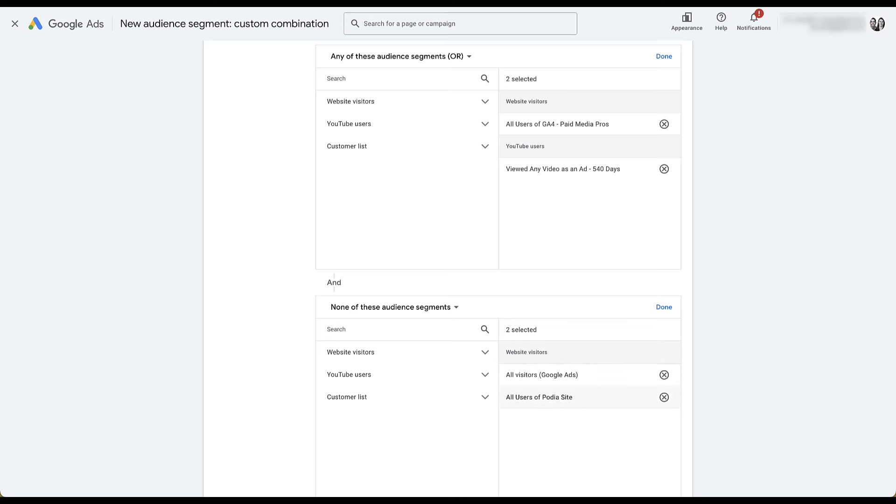
pyautogui.scroll(-3, 498, 270)
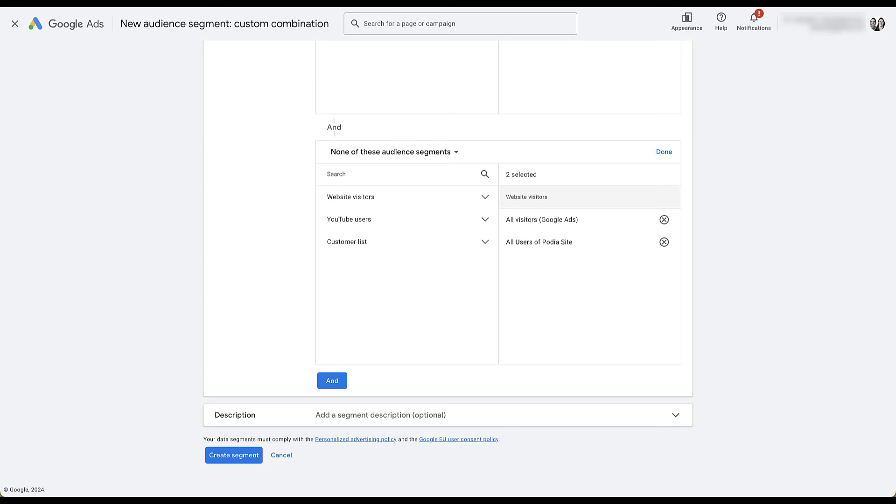